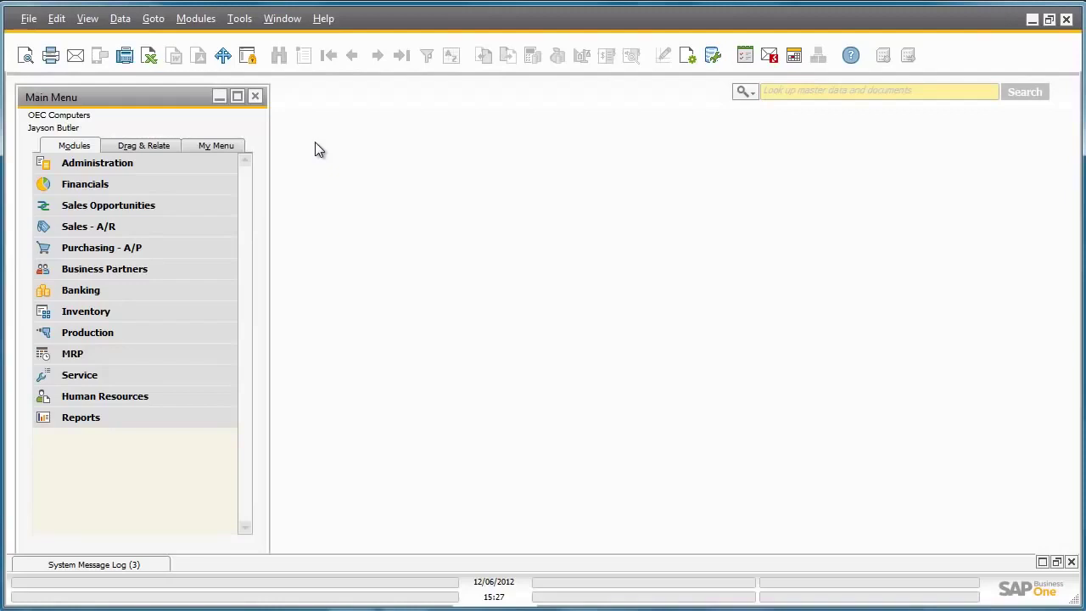
Create an inventory cycle with the code Annual Inventory and an Annually sequence, keeping the default repeat settings, and add it.
left_click(218, 161)
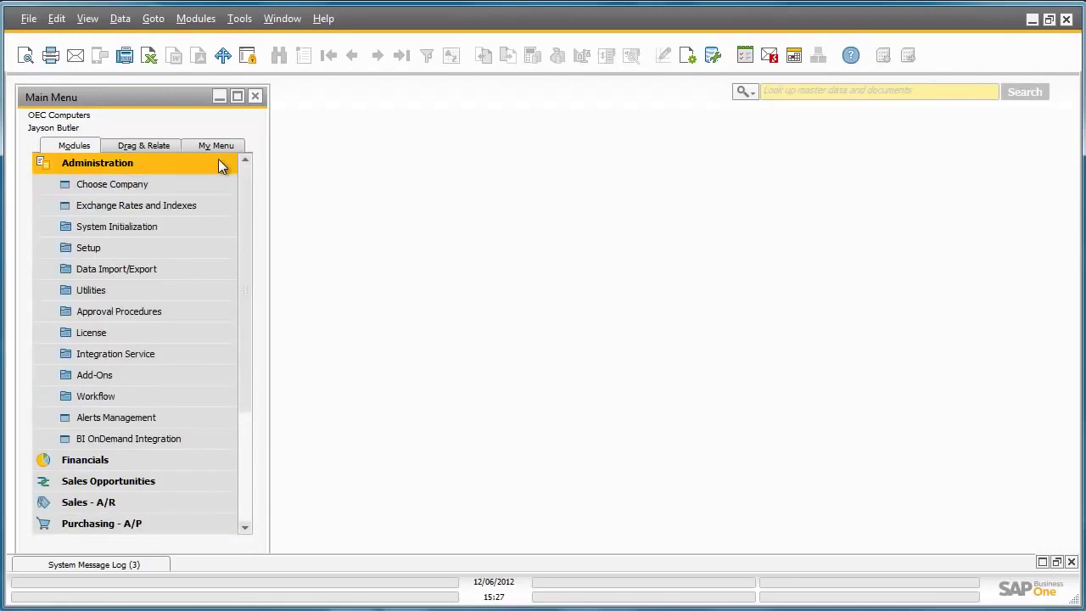
left_click(205, 246)
left_click(196, 394)
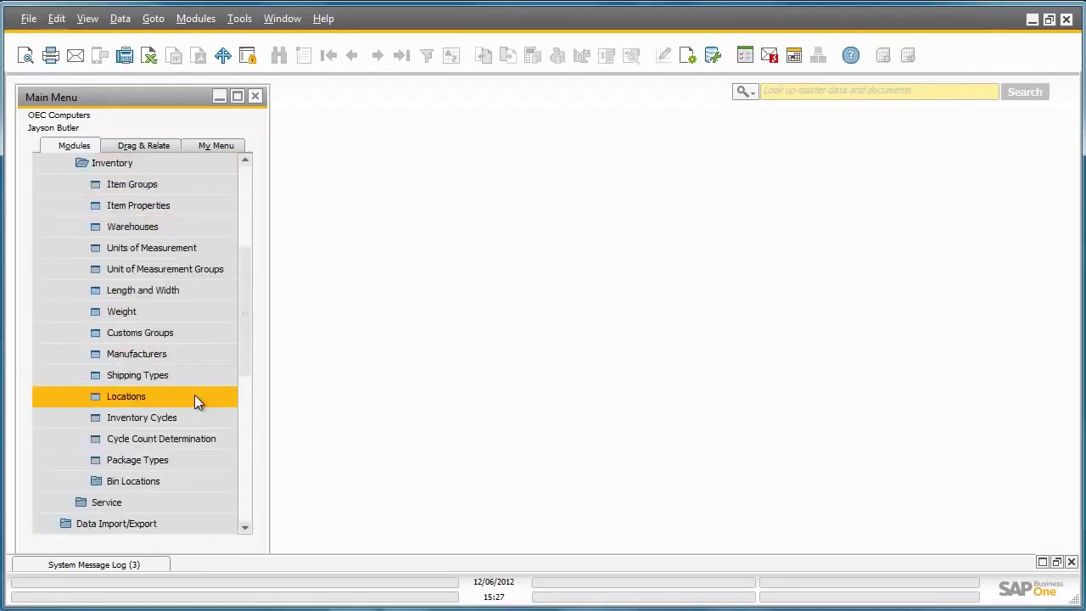
left_click(195, 418)
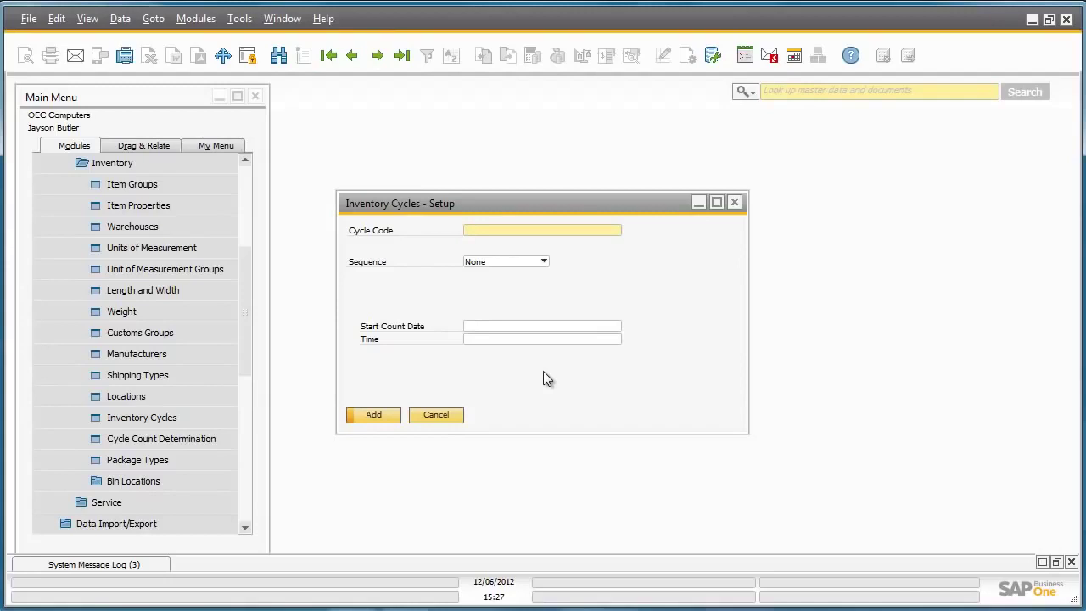
type("Annual Inventory")
left_click(543, 261)
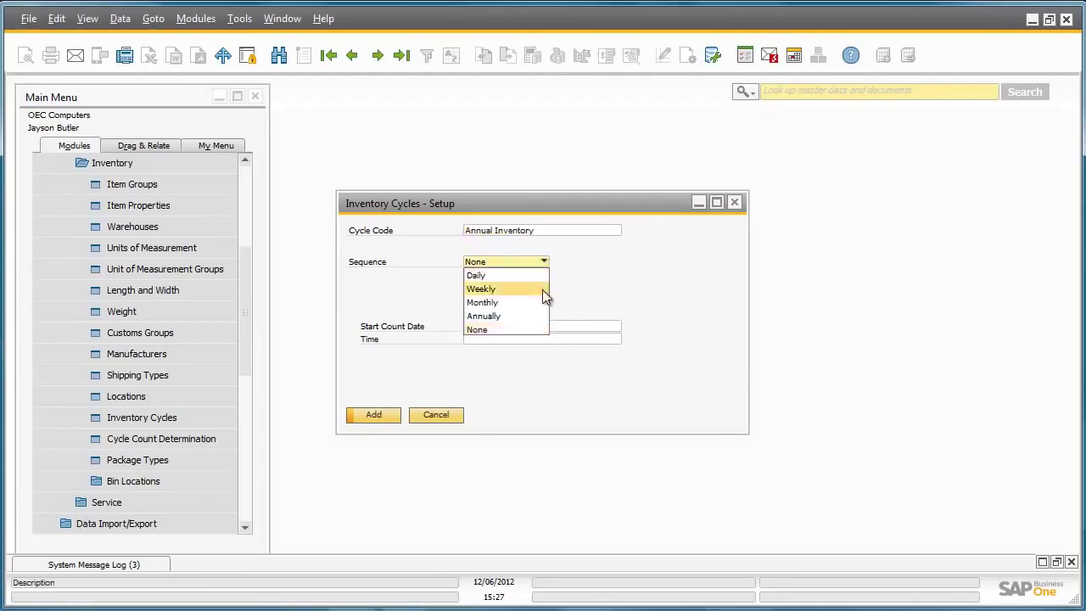
left_click(538, 312)
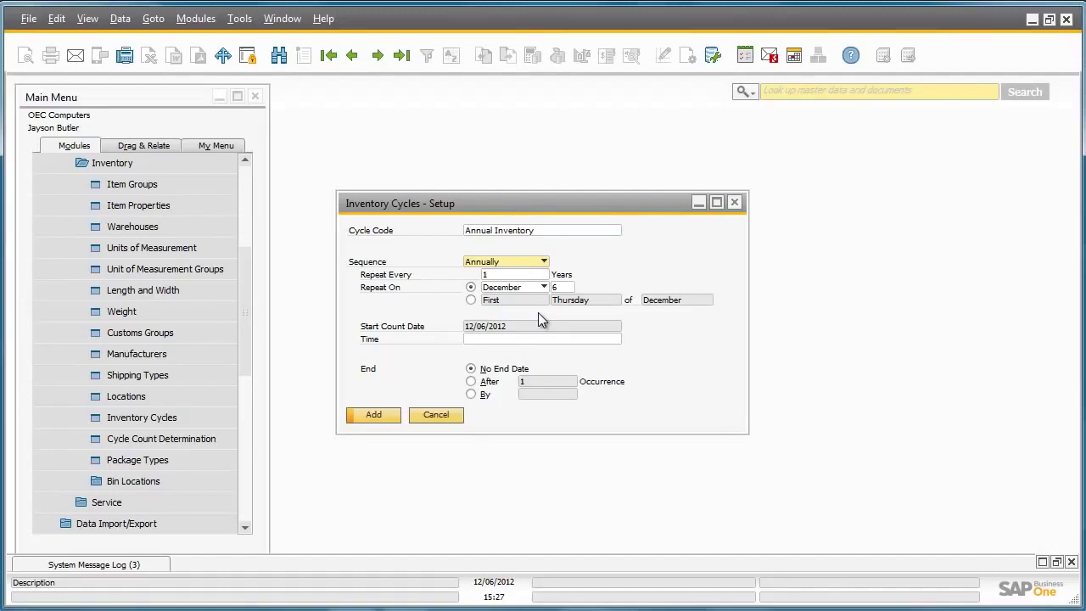
left_click(383, 414)
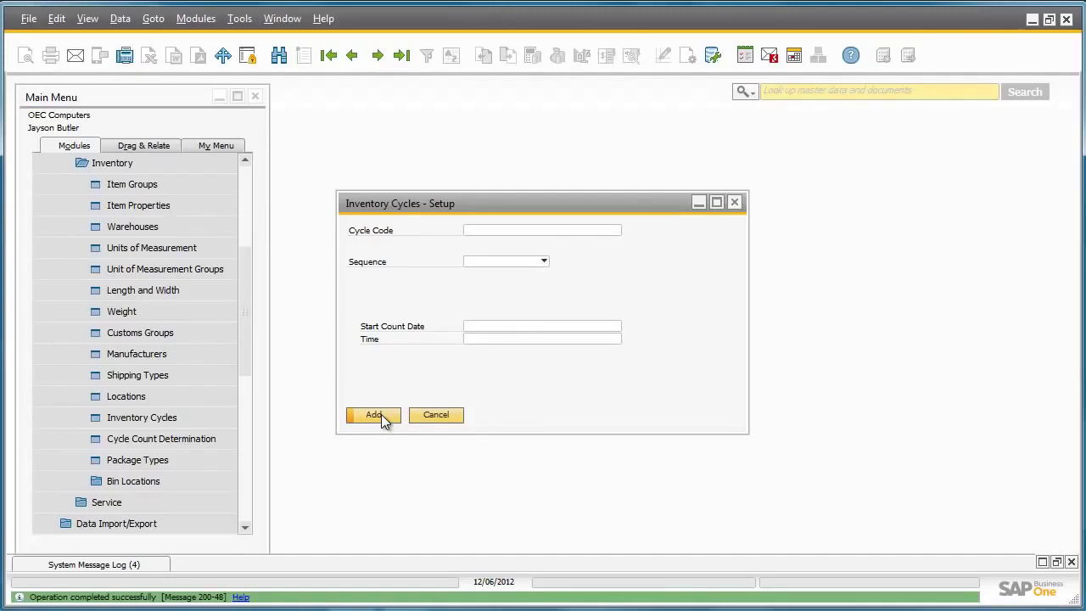
In the cycle count determination for warehouse 01, assign the Annual Inventory cycle code to the Rainbow Printers item group.
left_click(229, 439)
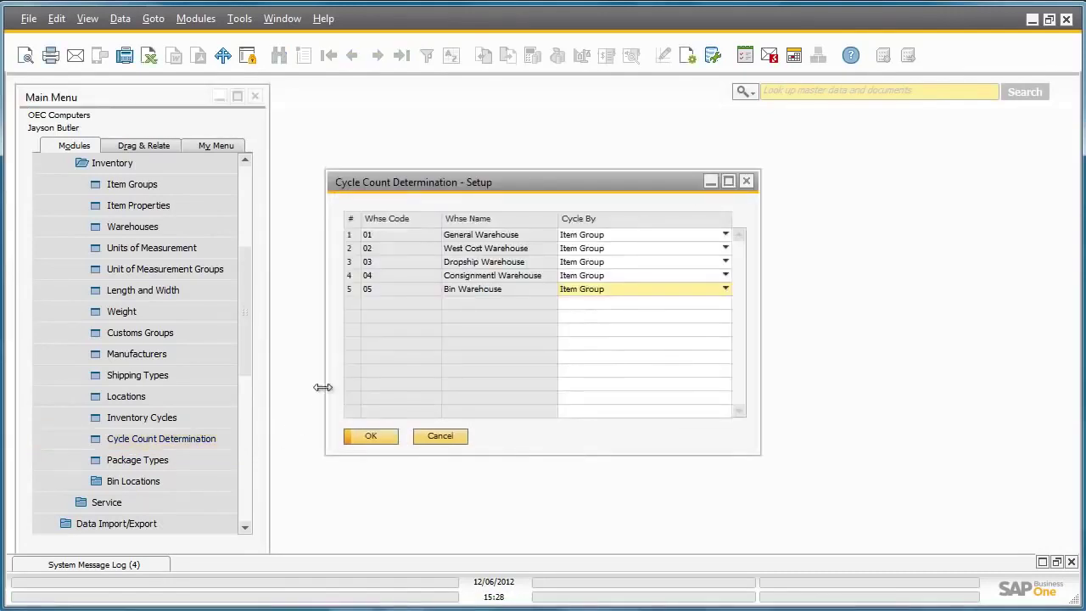
double_click(352, 241)
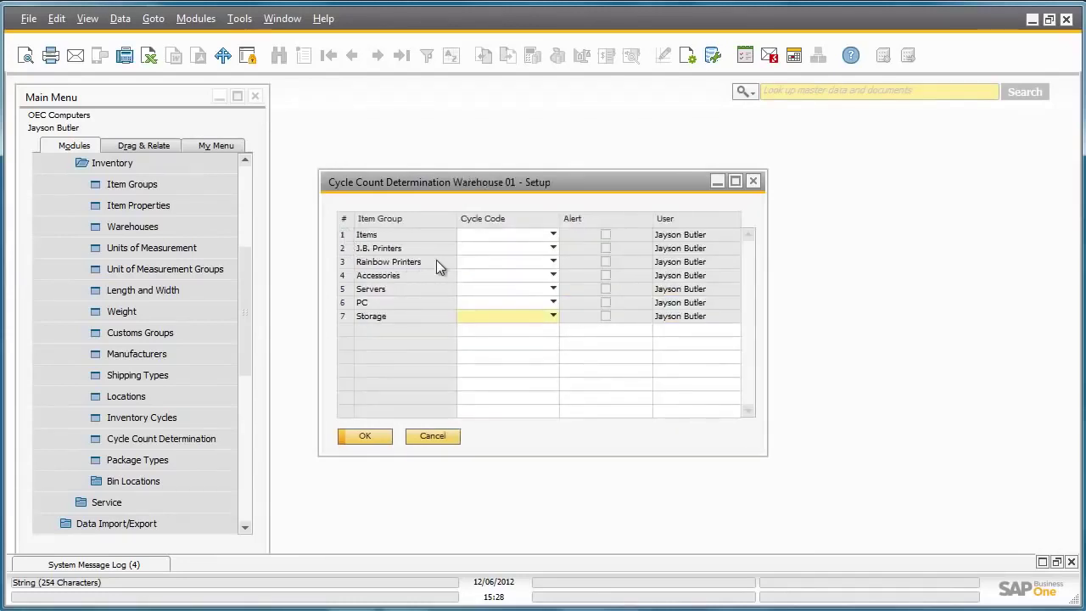
left_click(552, 262)
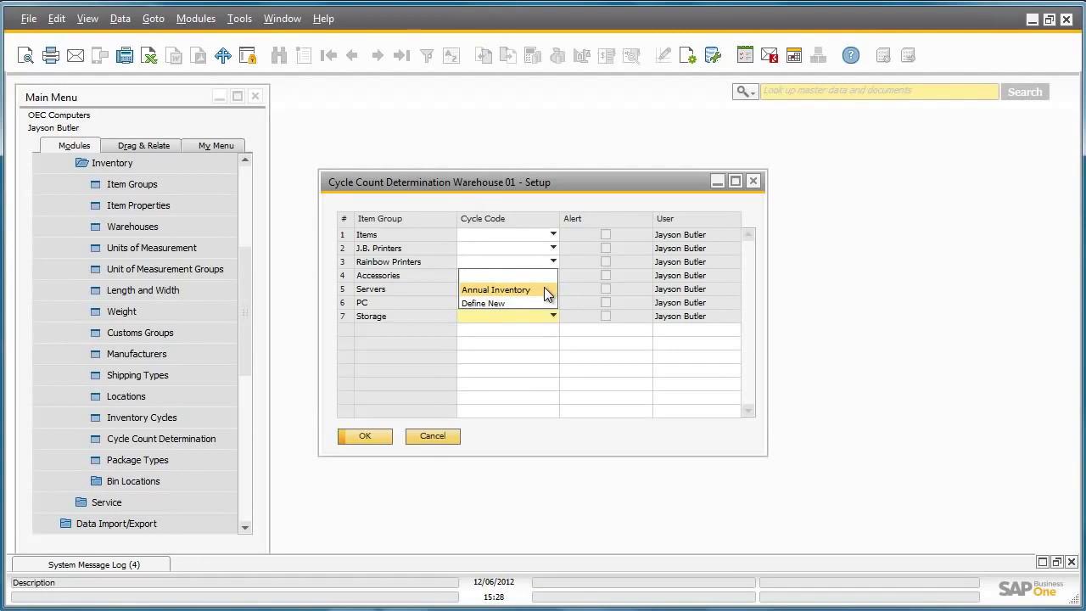
left_click(544, 289)
left_click(374, 323)
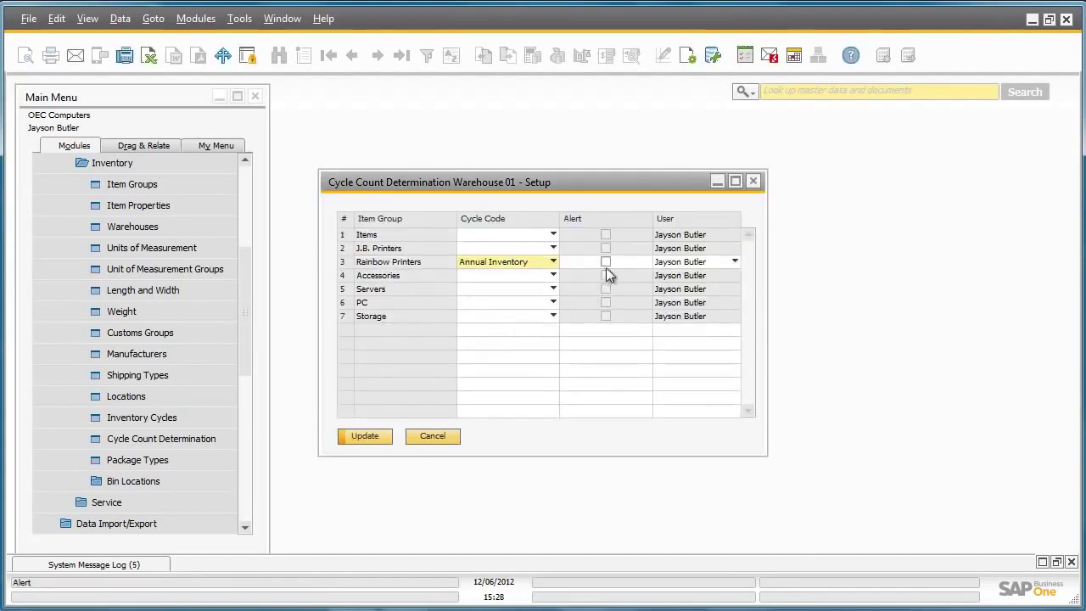
Enable the alert for the Rainbow Printers group, update the warehouse 01 setup and close the cycle count determination windows.
left_click(606, 262)
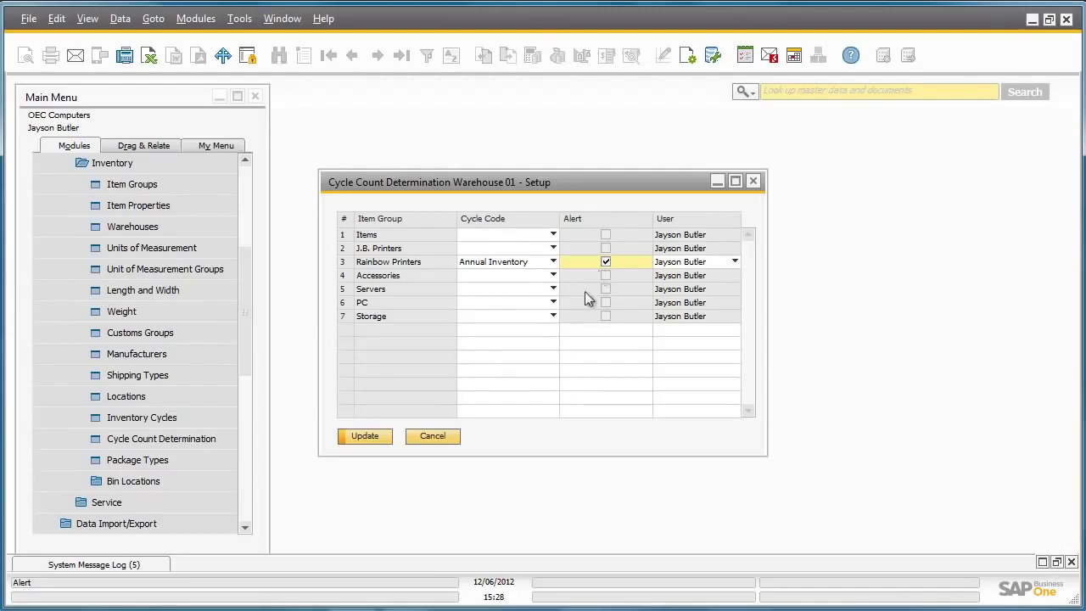
left_click(382, 435)
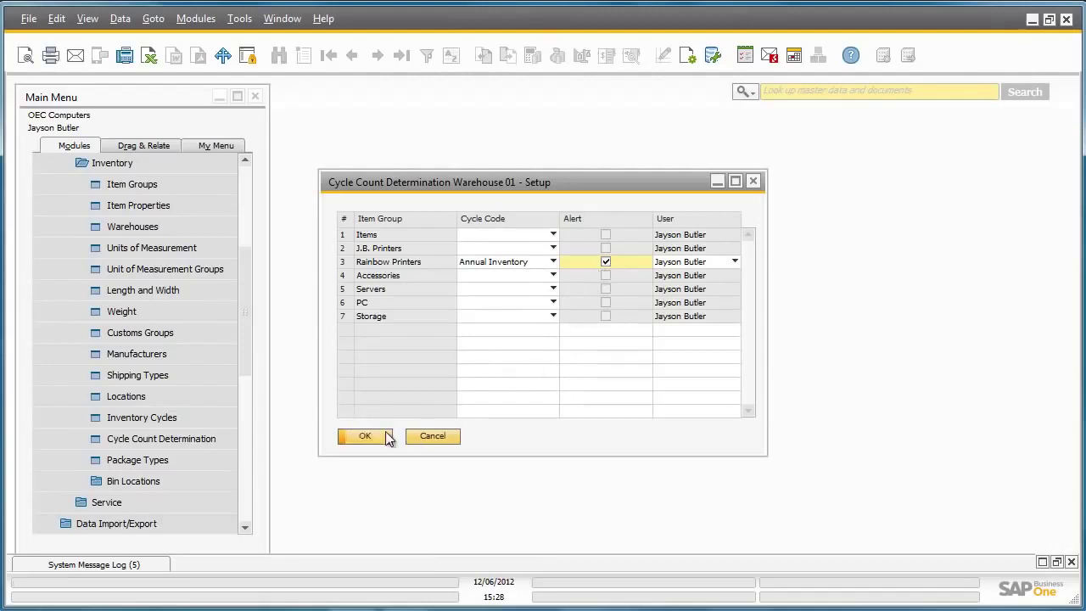
left_click(380, 434)
left_click(380, 434)
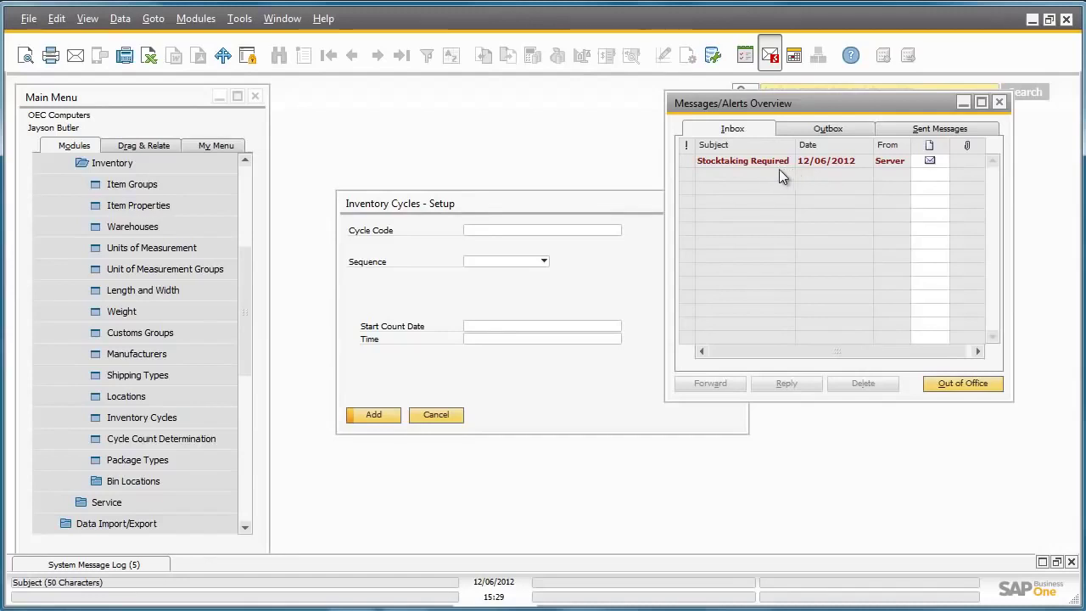
From the Stocktaking Required alert, select item A00006 and start an inventory counting document for it in a maximized window.
left_click(753, 163)
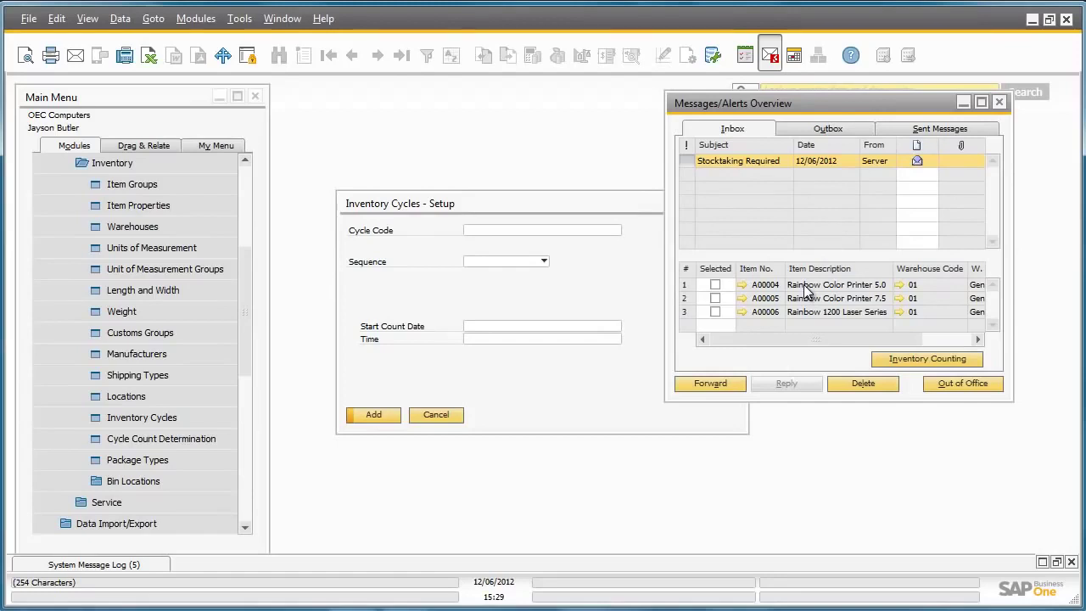
left_click(715, 311)
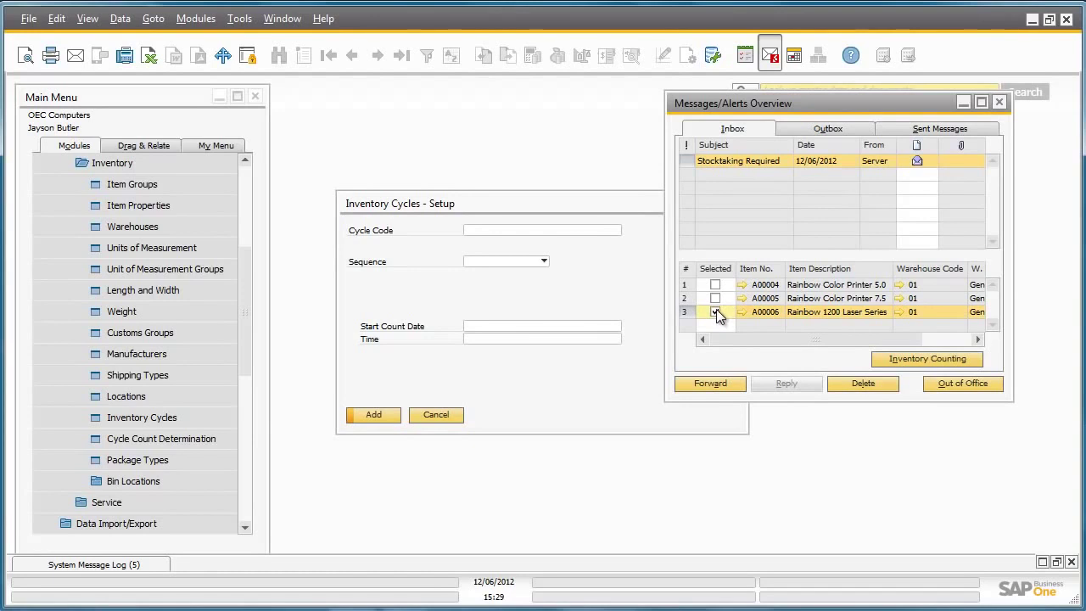
left_click(922, 358)
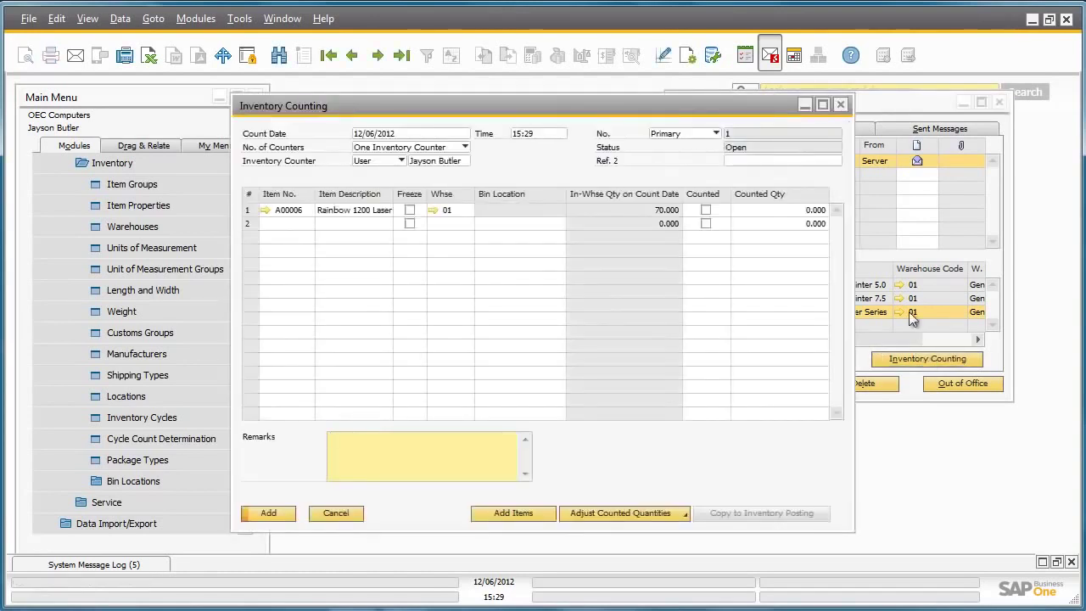
left_click(822, 104)
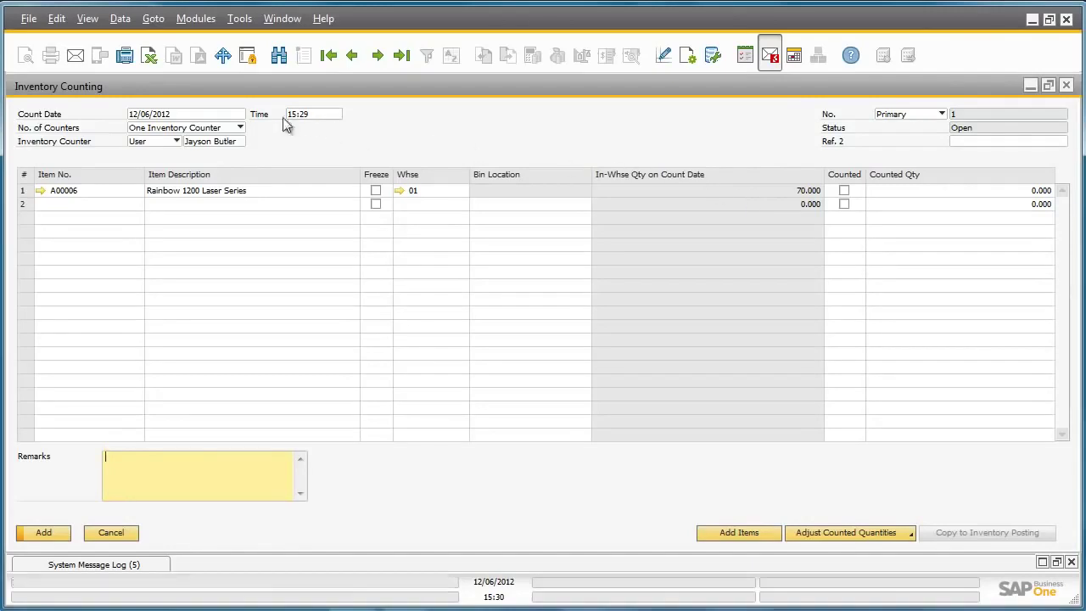
Set the document to Two Inventory Counters and assign the purchasing user found in the user list as the second counter.
left_click(241, 126)
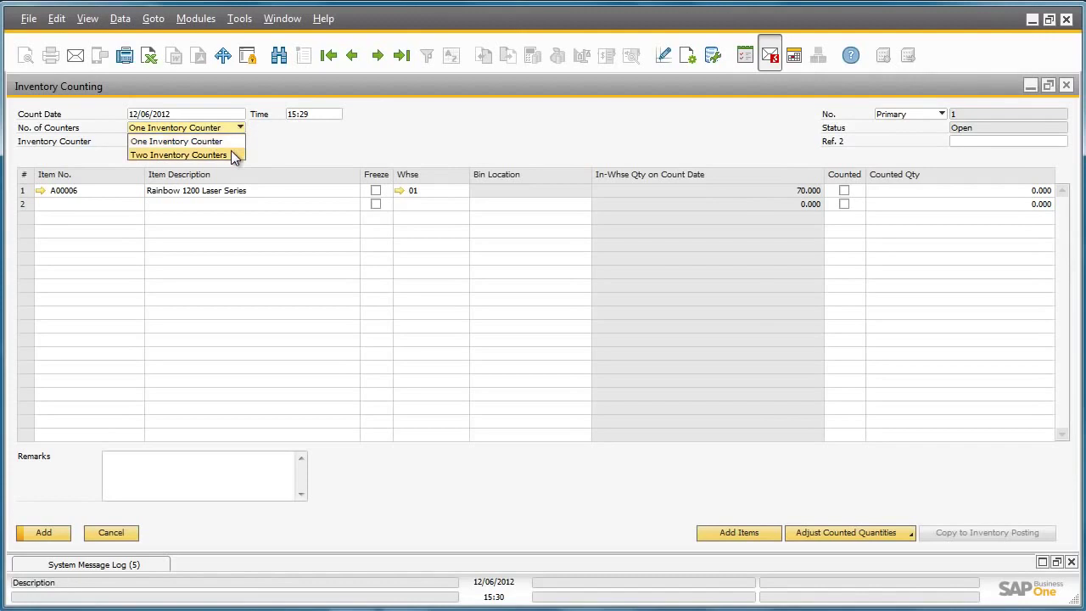
left_click(231, 156)
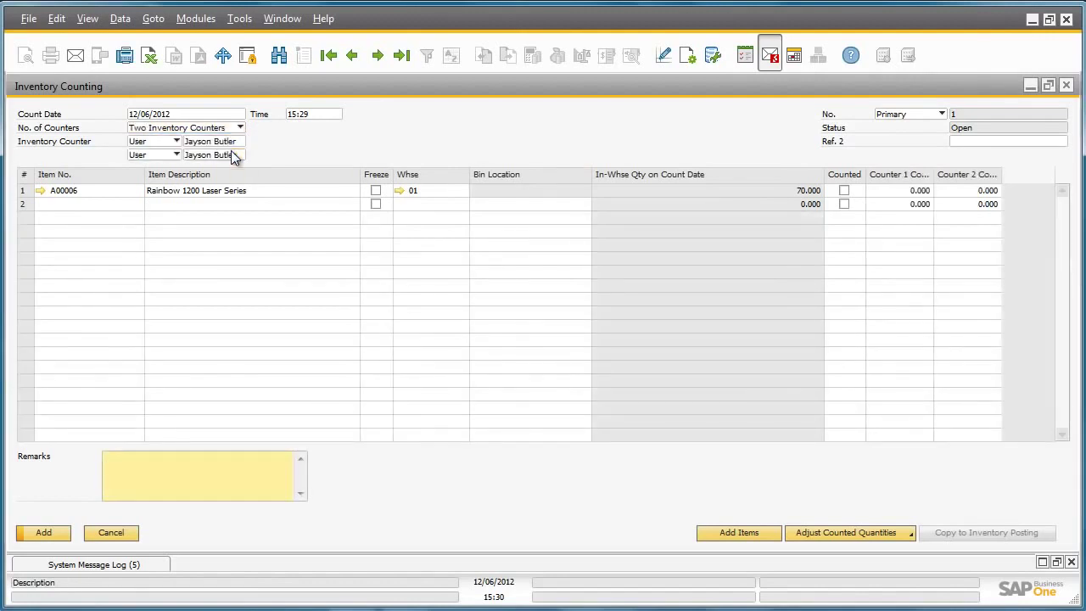
left_click(231, 153)
left_click(241, 152)
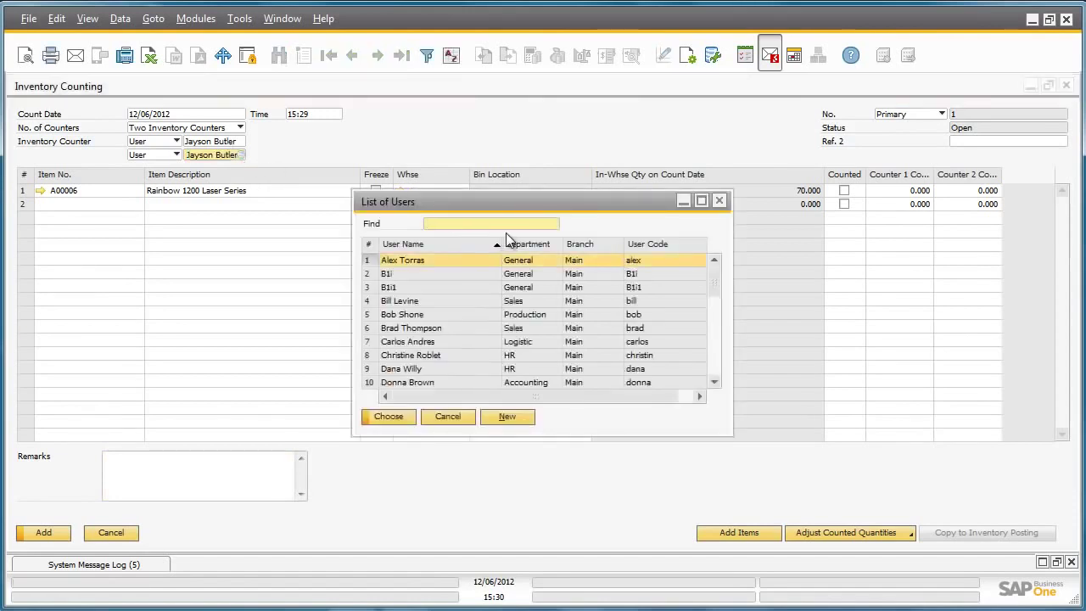
type("Fred")
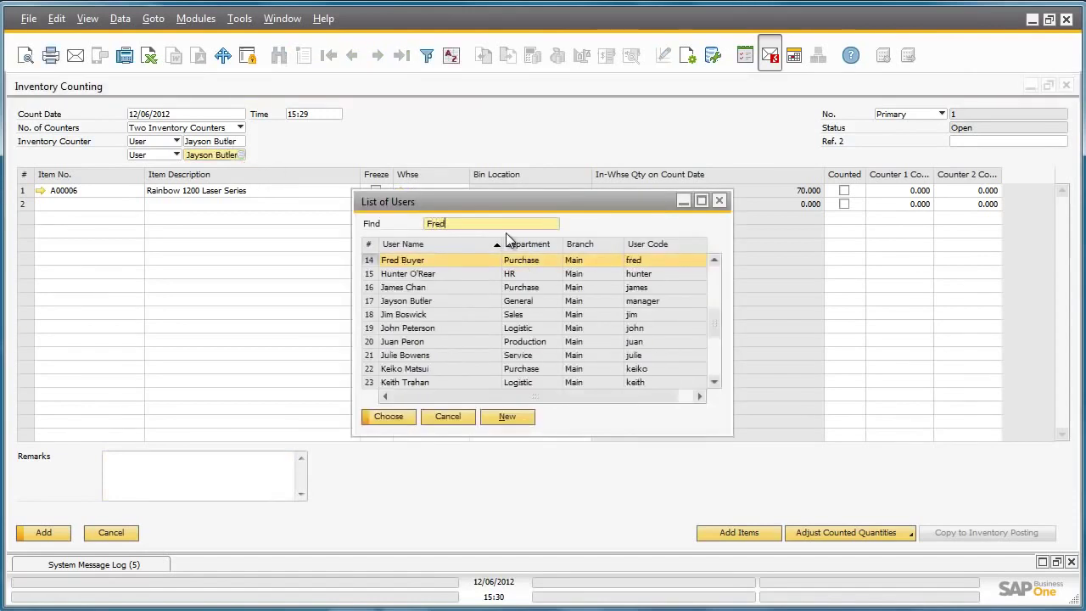
left_click(407, 414)
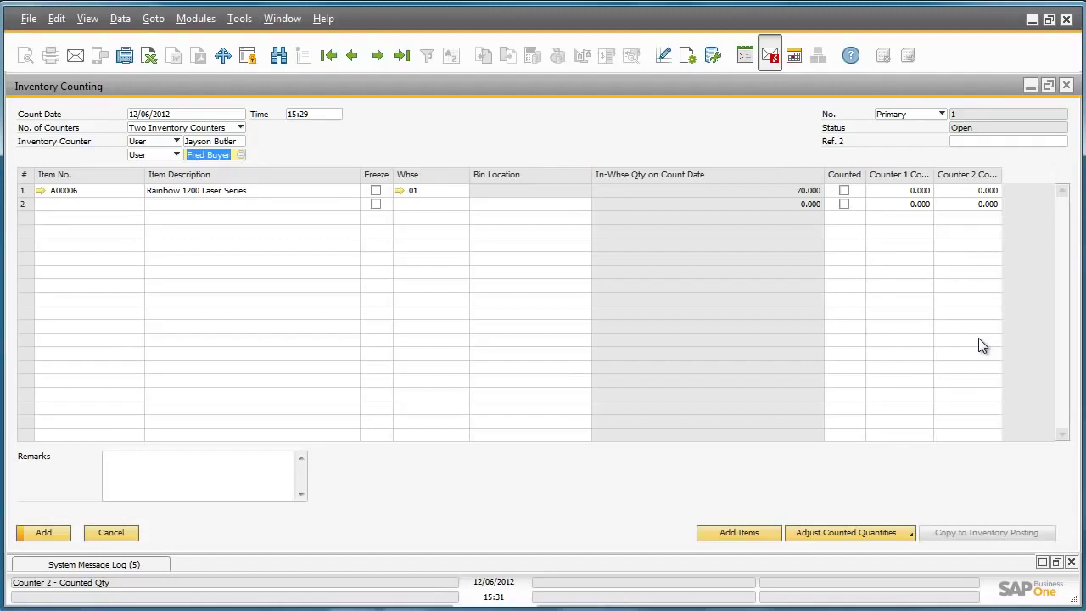
Freeze item A00006 in warehouse 01 for the count and add the inventory counting document.
left_click(375, 191)
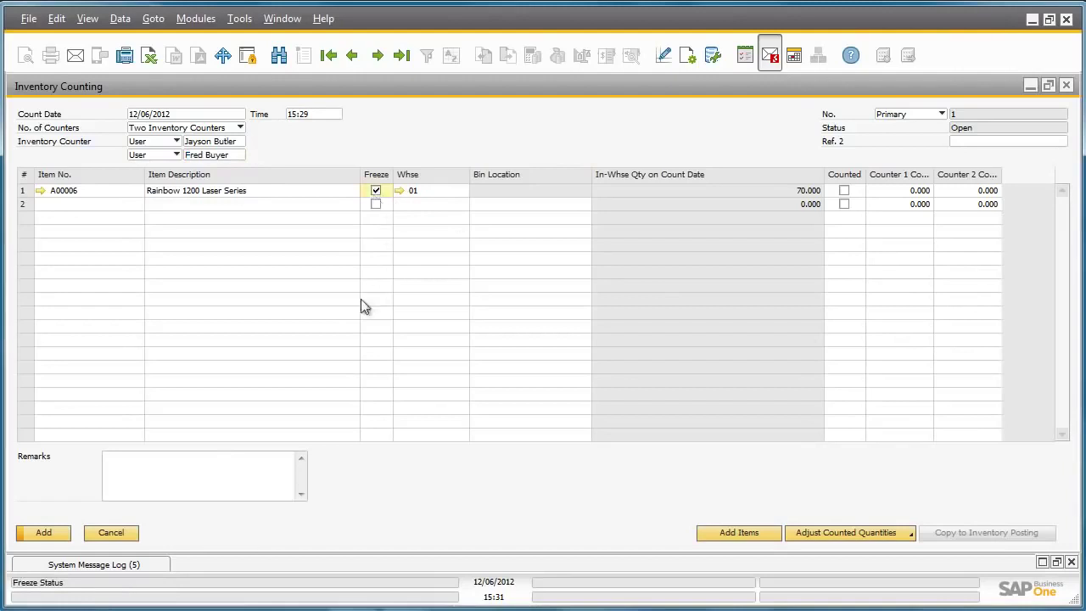
left_click(45, 534)
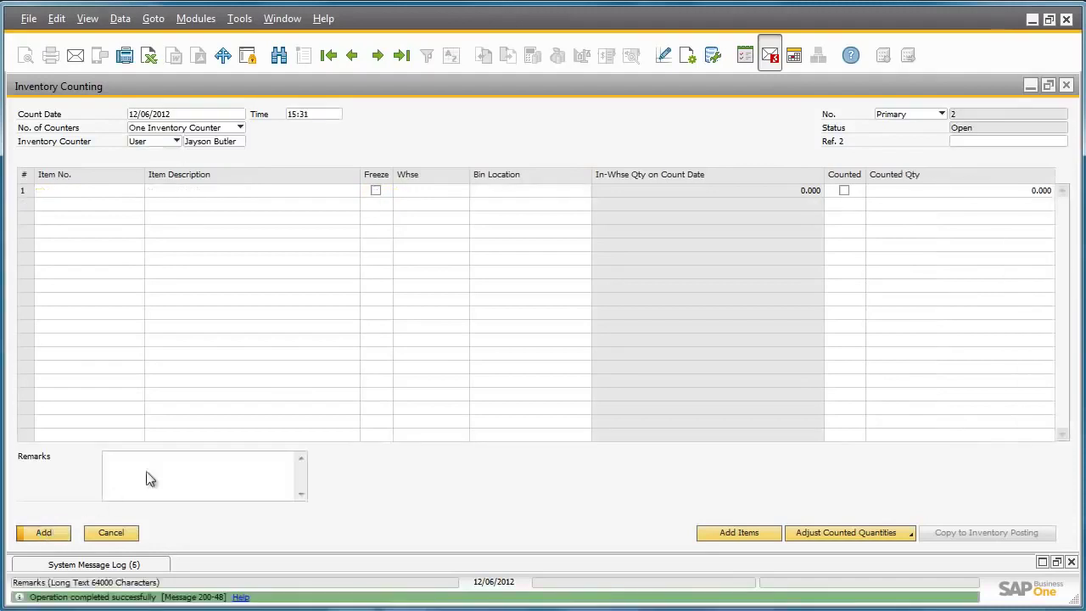
Reopen the last counting document and preview its report with in-warehouse quantities and both counters' counts, closing the report and document after review.
left_click(402, 56)
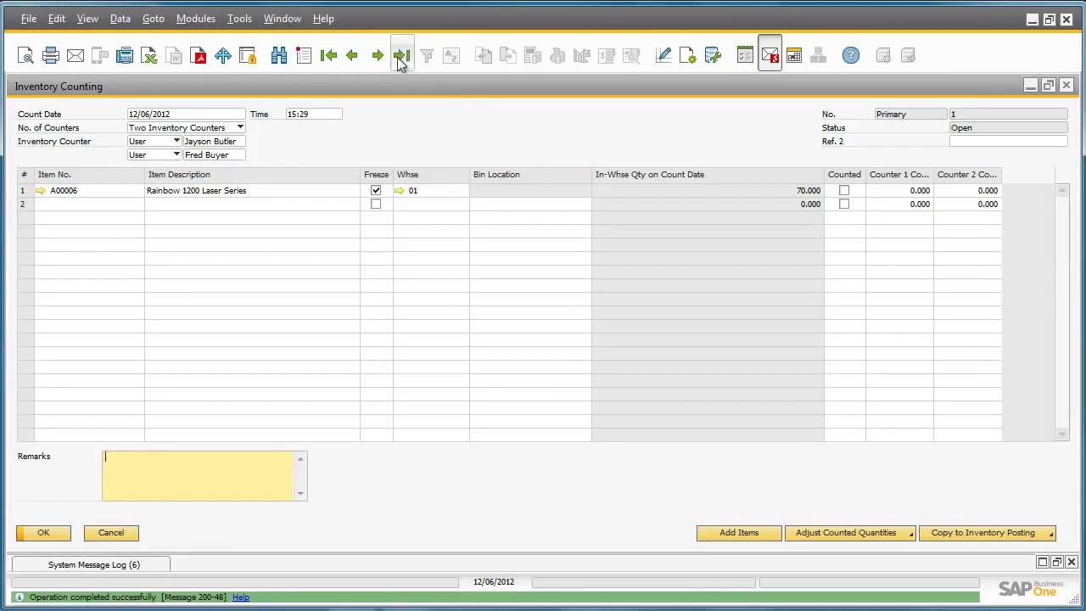
left_click(26, 56)
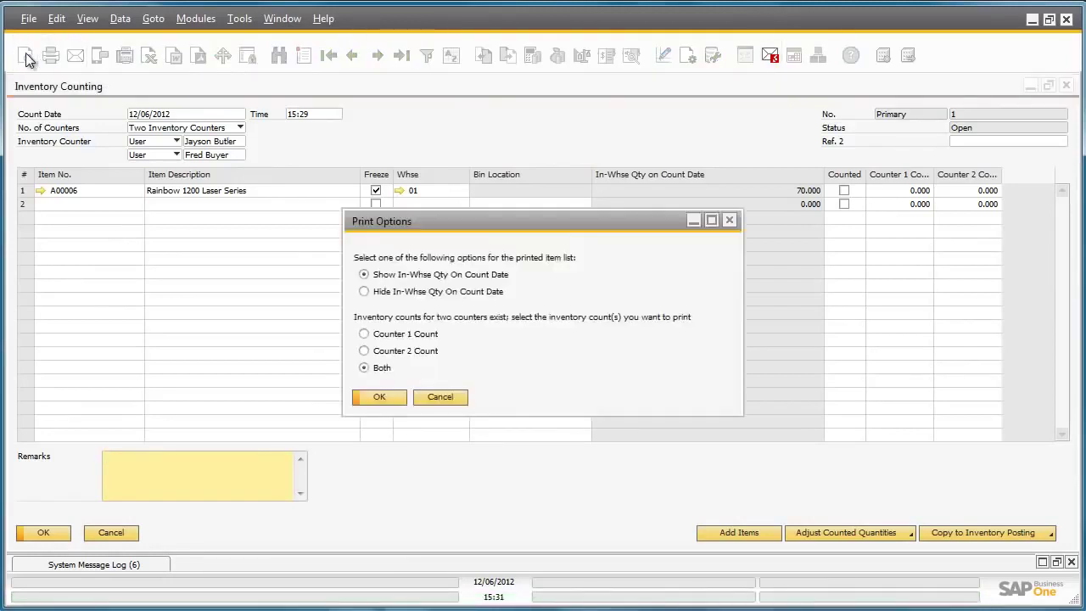
left_click(397, 402)
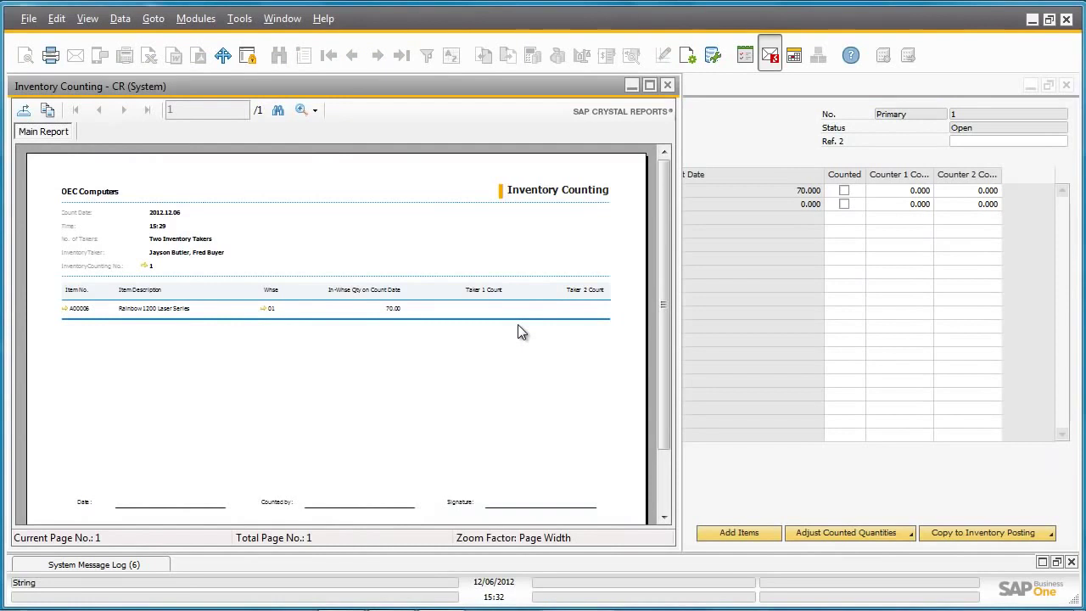
mouse_move(661, 272)
left_mouse_down()
mouse_move(661, 355)
mouse_move(667, 254)
left_mouse_up()
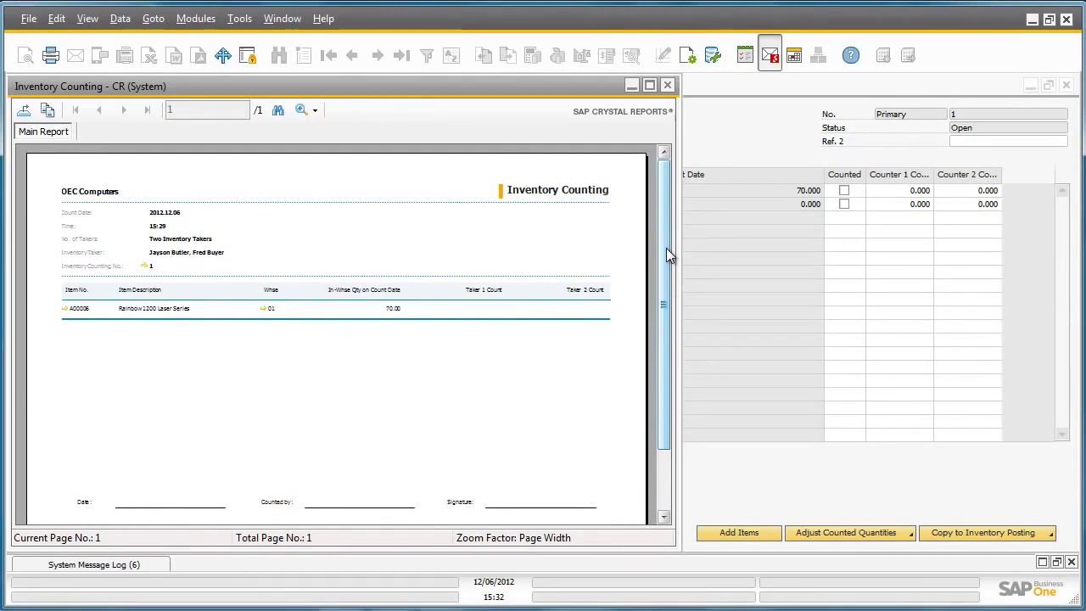
left_click(668, 86)
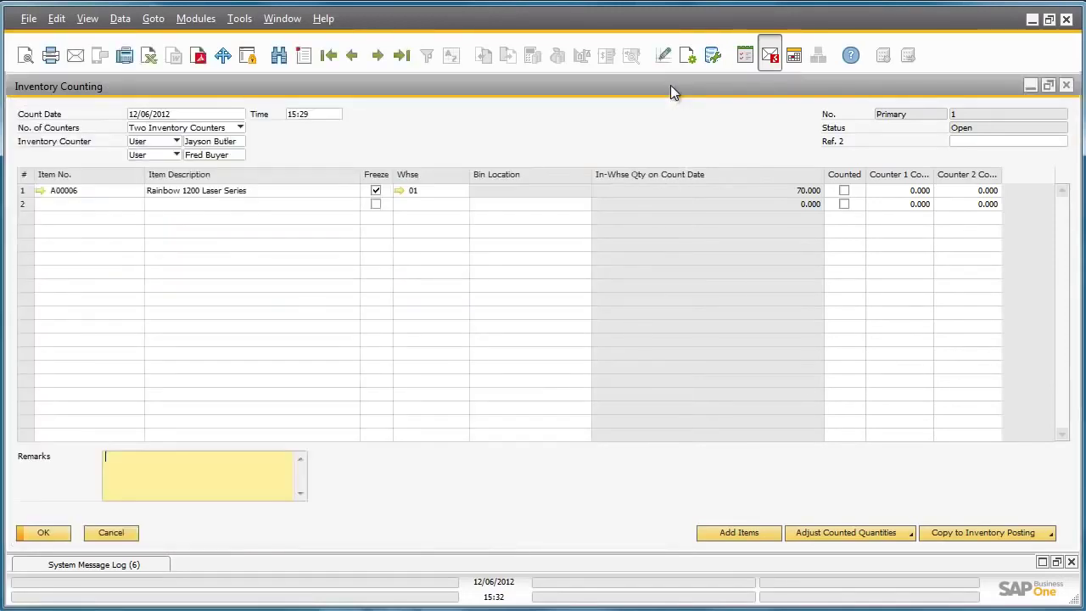
left_click(1067, 87)
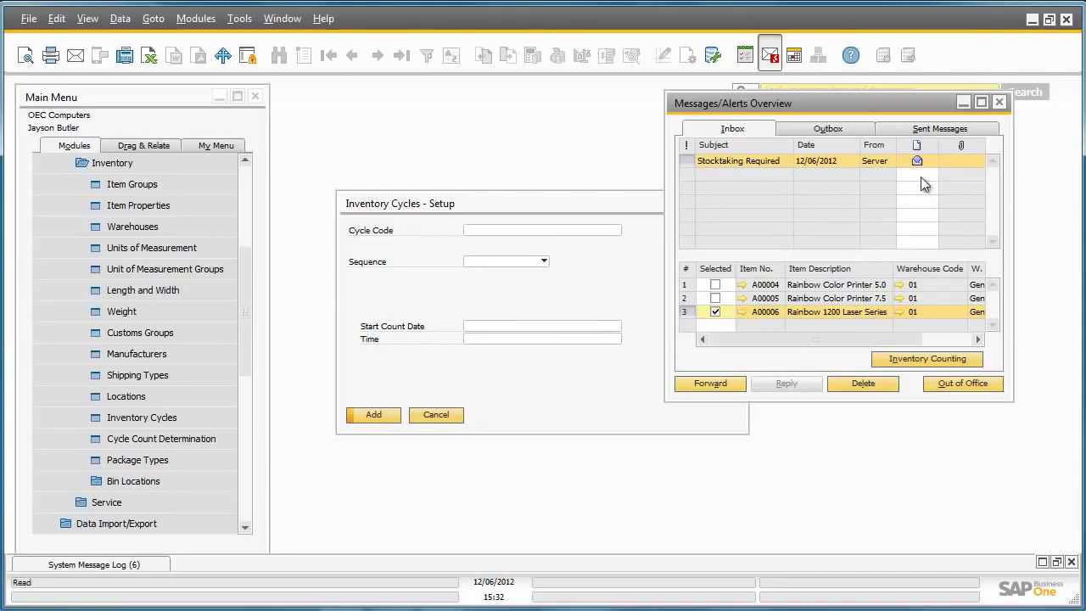
Open the Inventory Counting form from the Inventory module's counting transactions.
left_click(183, 165)
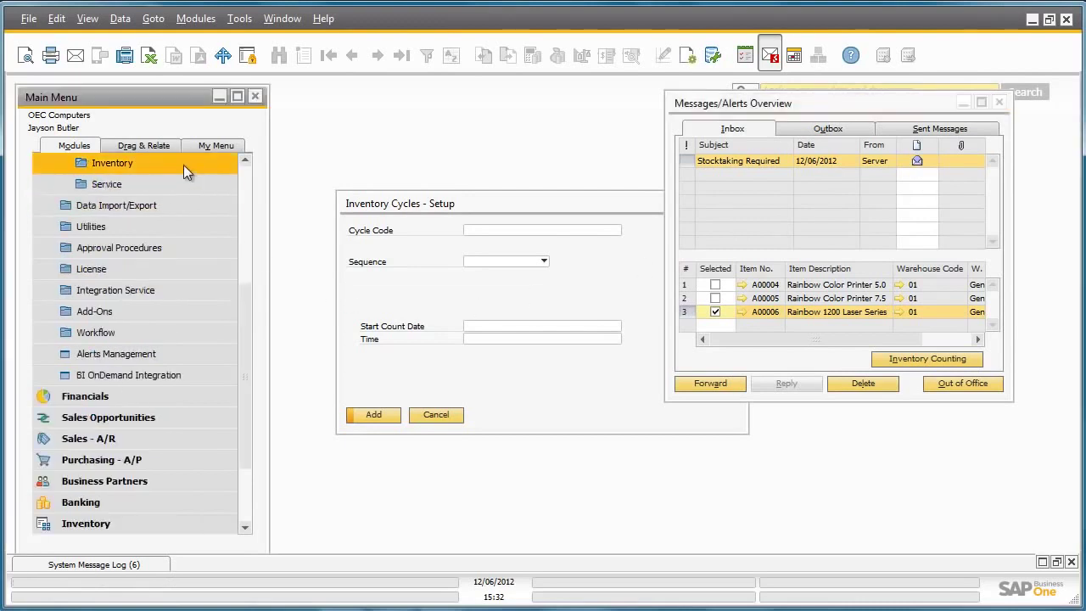
left_click(184, 518)
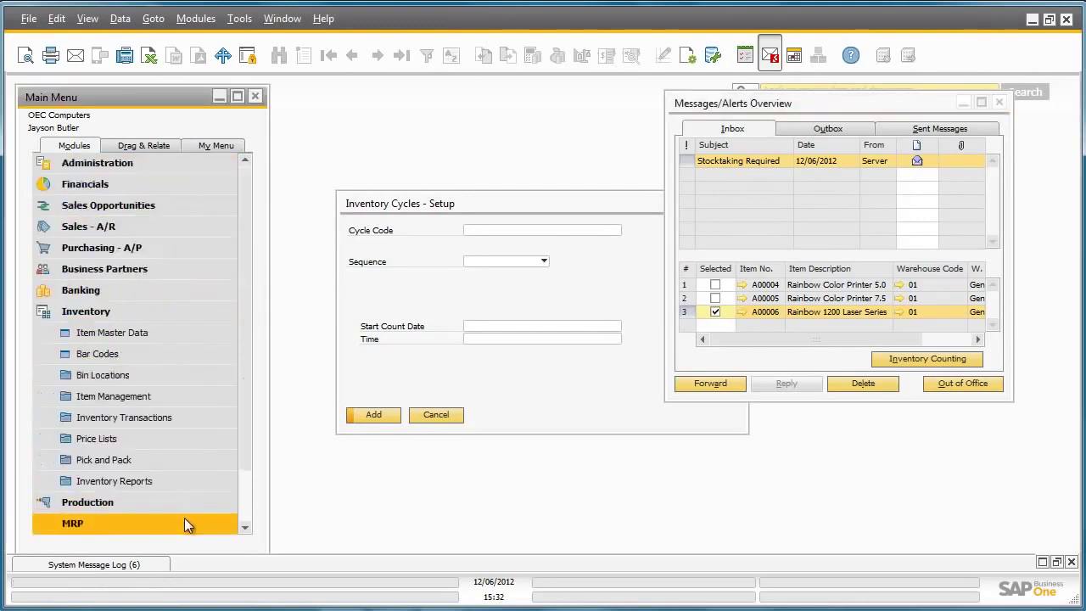
left_click(190, 416)
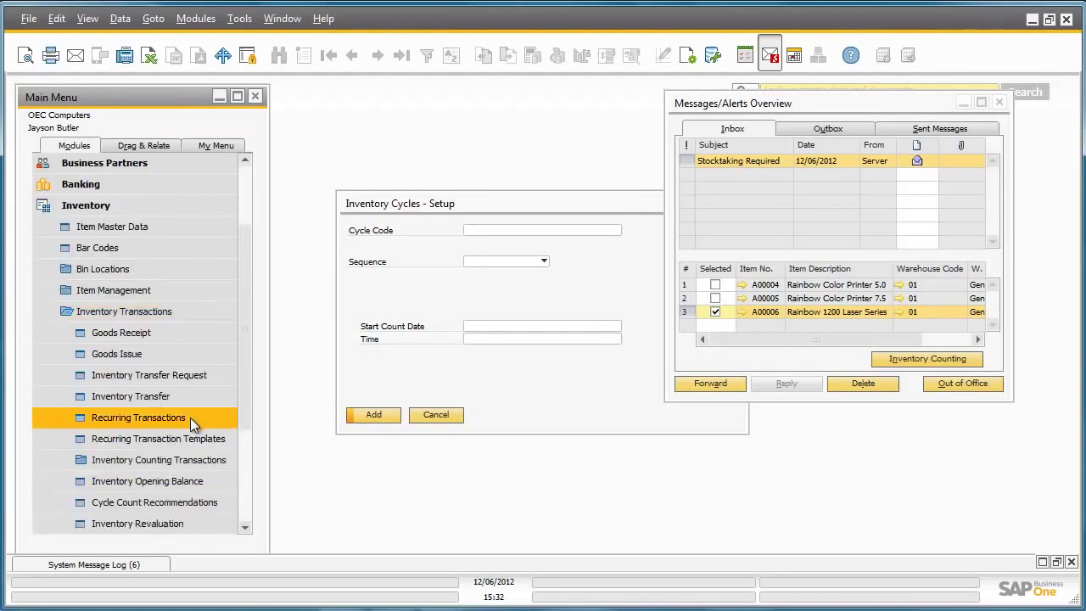
left_click(188, 458)
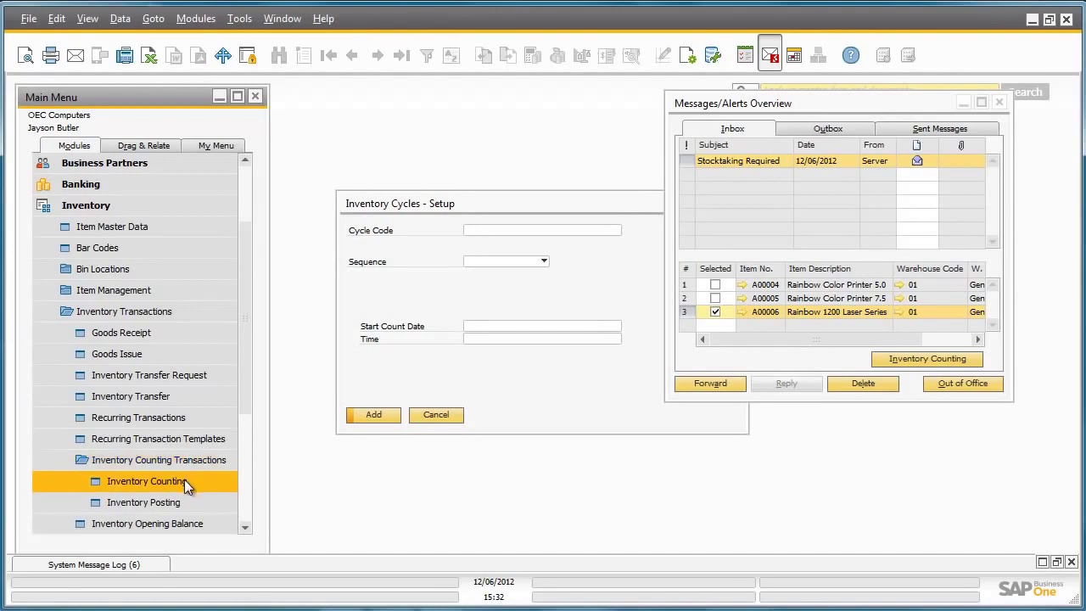
left_click(184, 479)
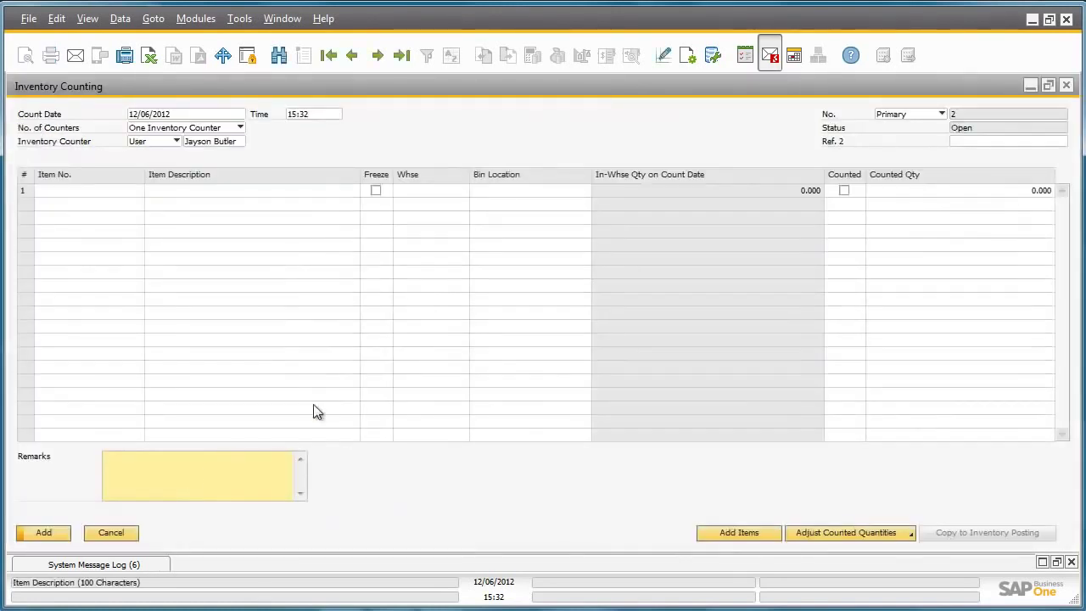
Open the last counting document, enter counted quantities of 69 for counter 1 and 68 for counter 2 on item A00006, and update it.
left_click(402, 55)
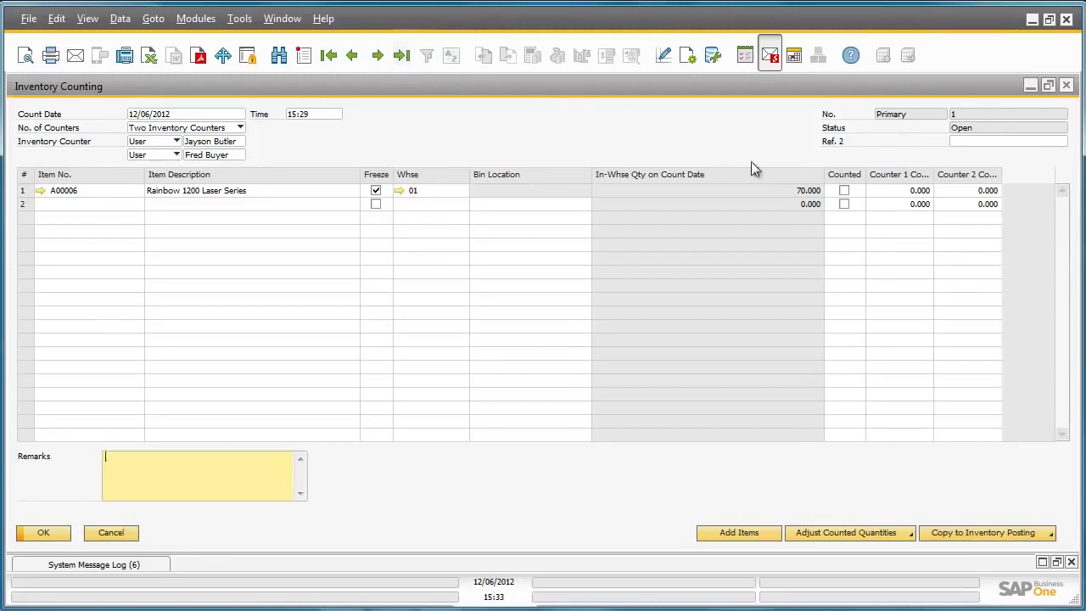
left_click(891, 190)
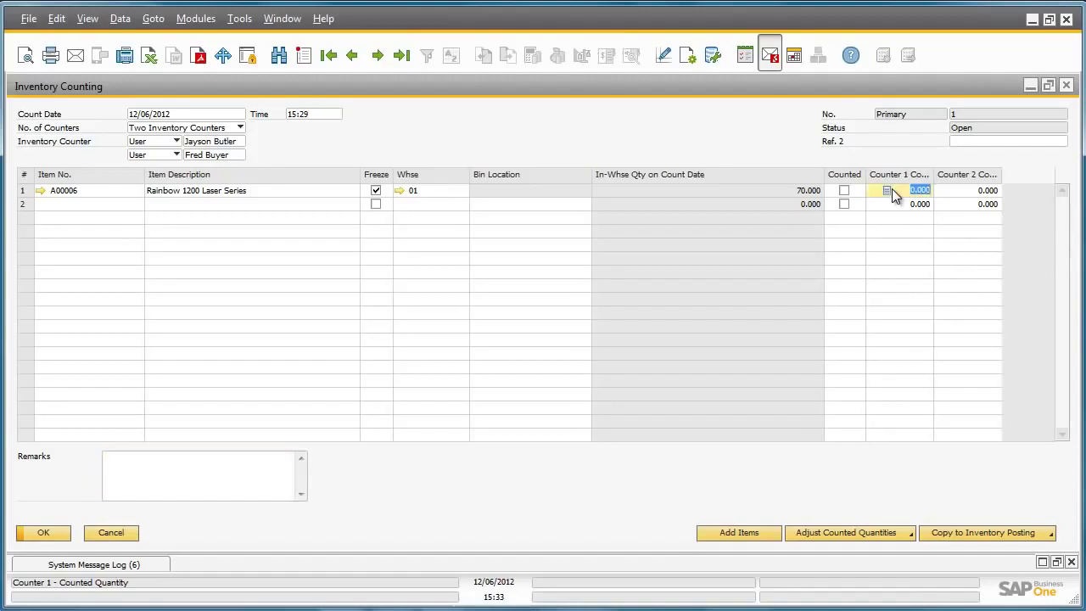
type("69")
key("Tab")
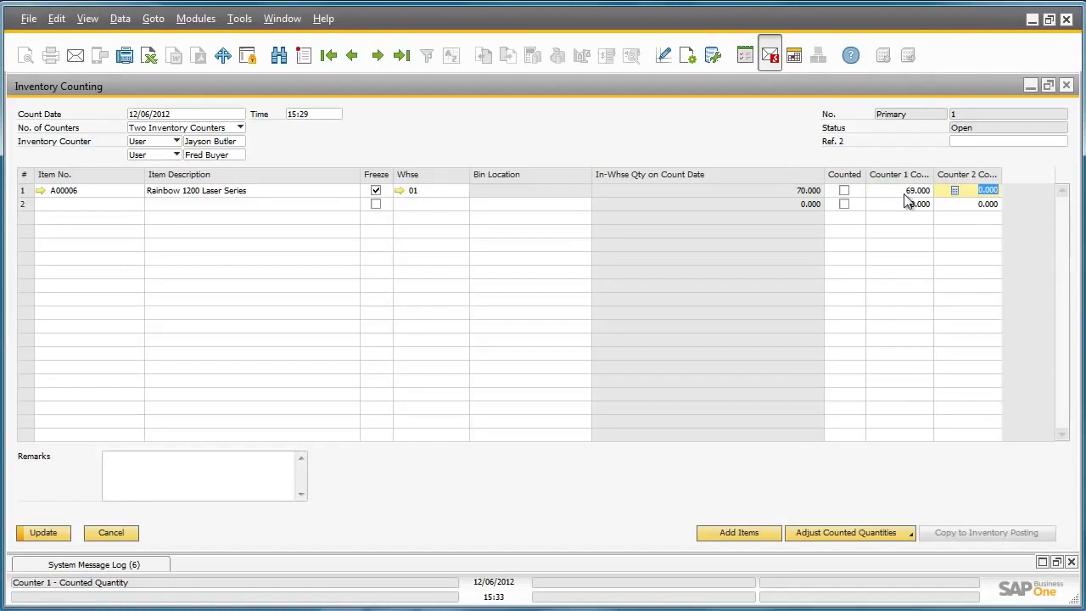
type("68")
key("Tab")
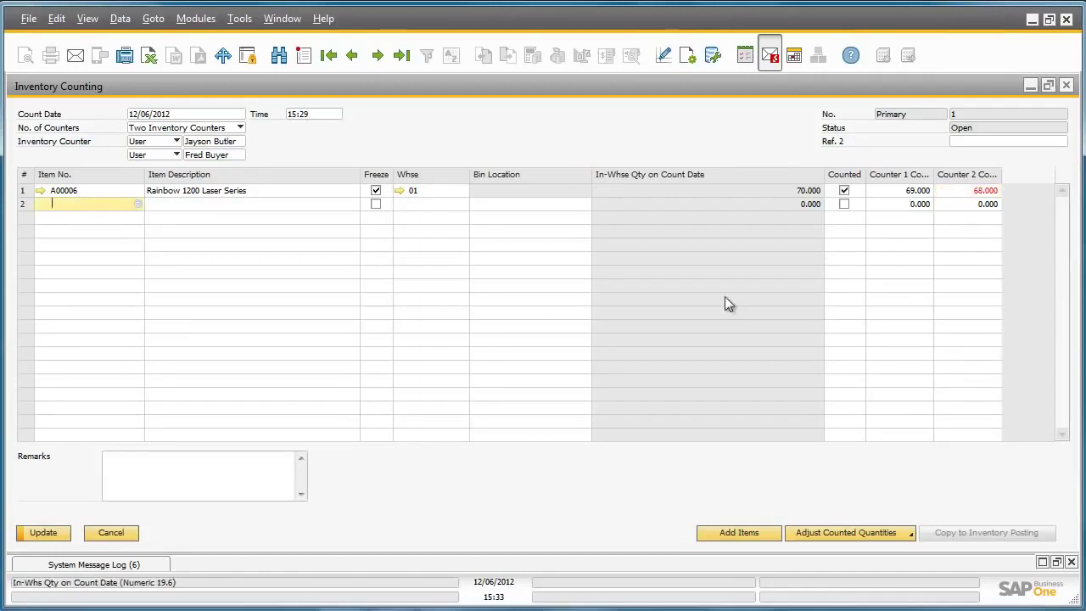
left_click(44, 533)
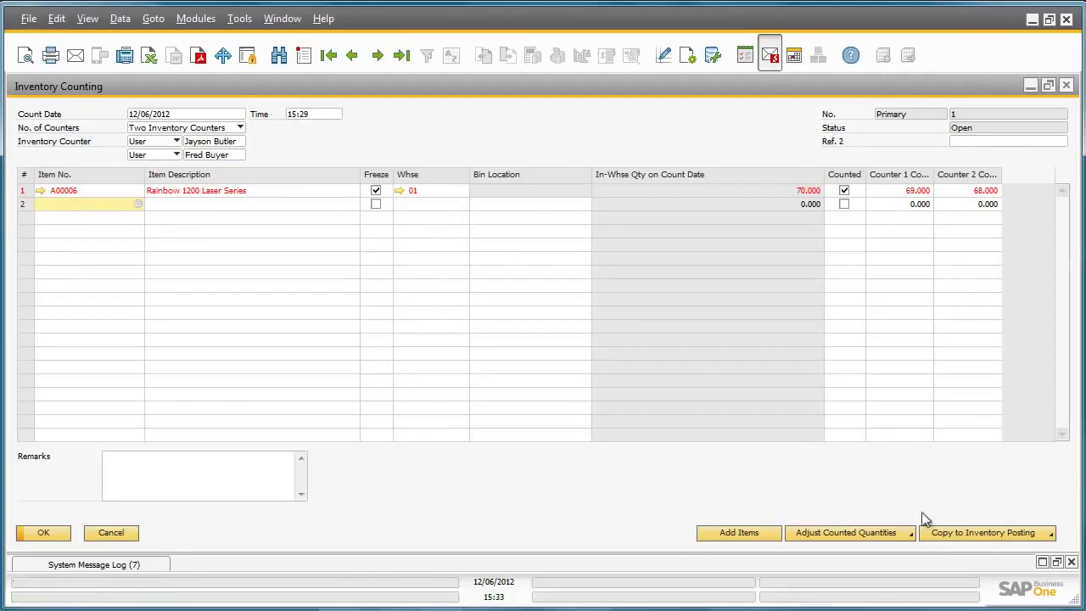
Copy the counting document to an inventory posting using the Counter 2 Count and start adding the posting.
left_click(987, 534)
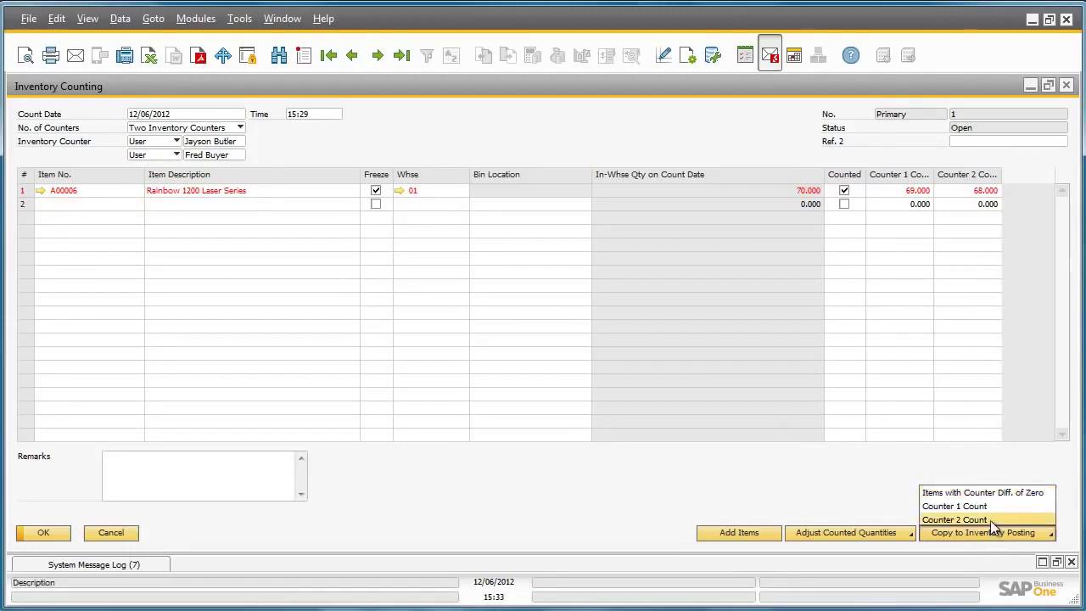
left_click(989, 519)
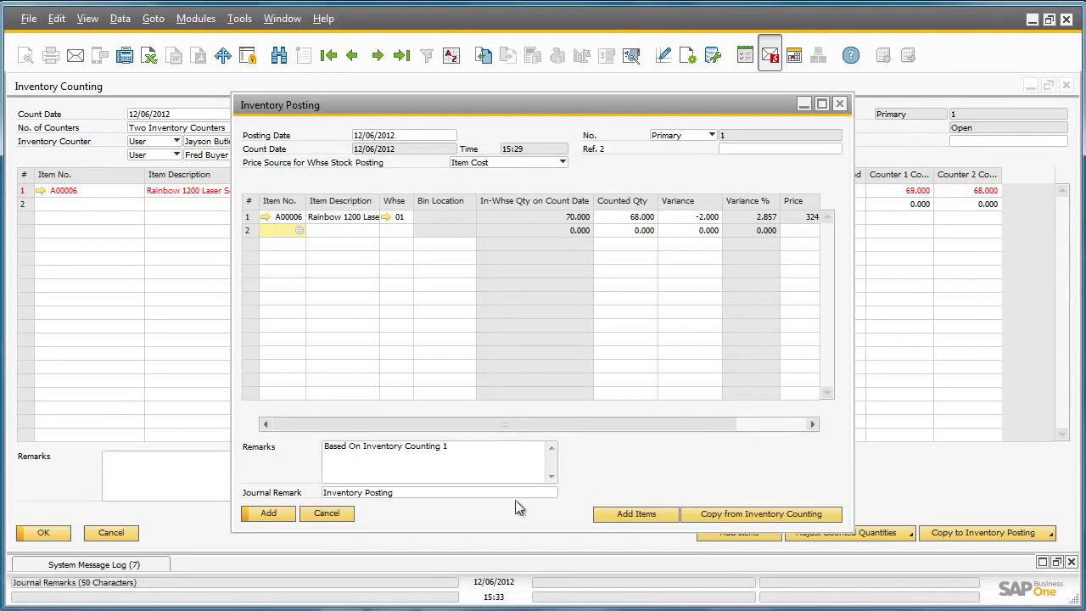
left_click(270, 514)
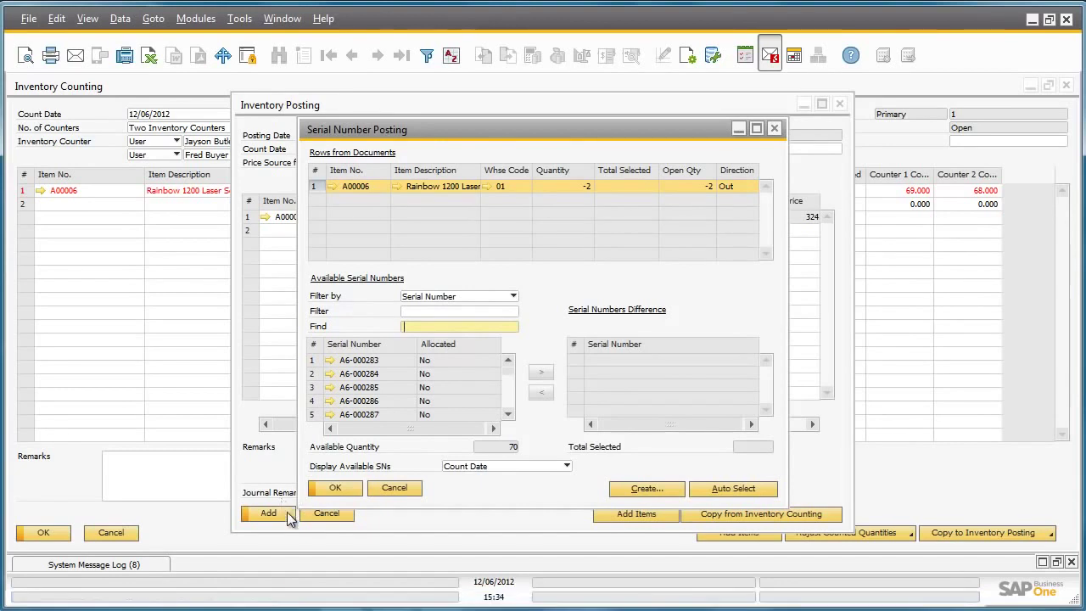
Assign serial numbers A6-000284 and A6-000285 to the variance of item A00006 and save the serial number posting.
left_click(315, 373)
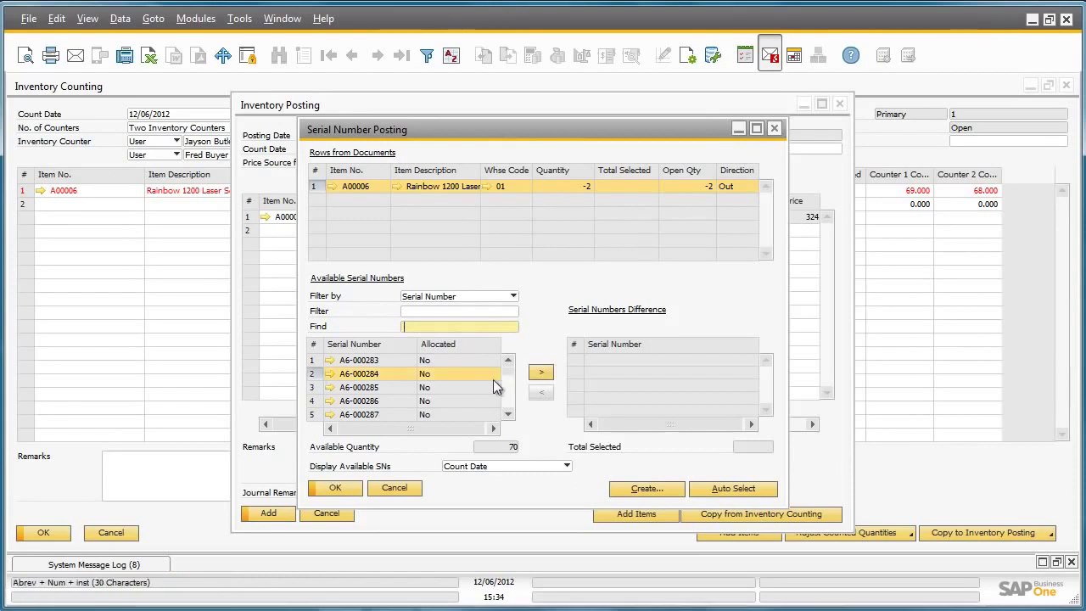
left_click(541, 374)
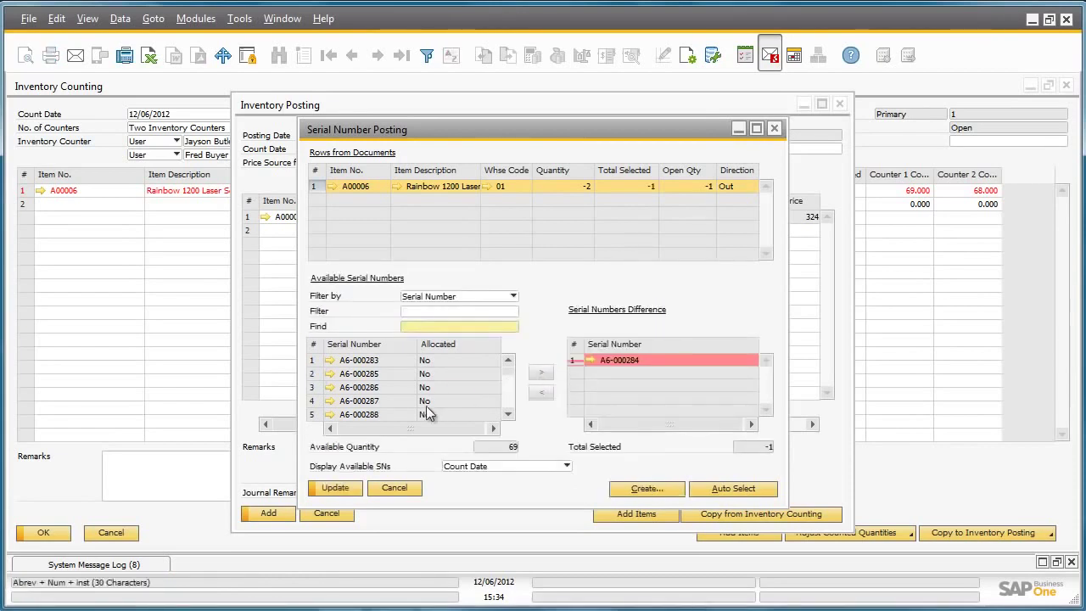
left_click(315, 373)
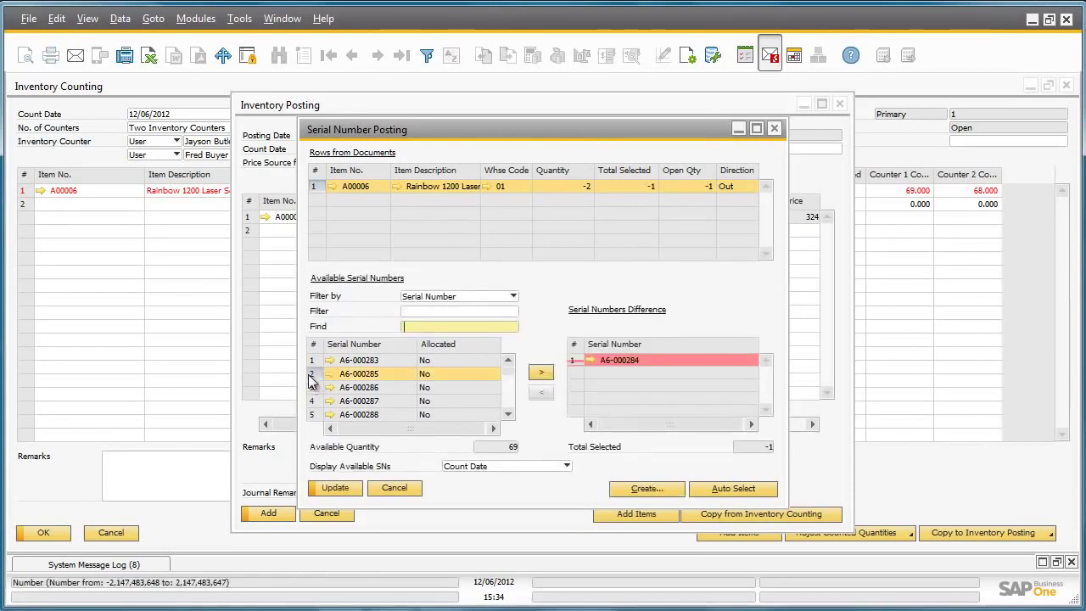
left_click(544, 375)
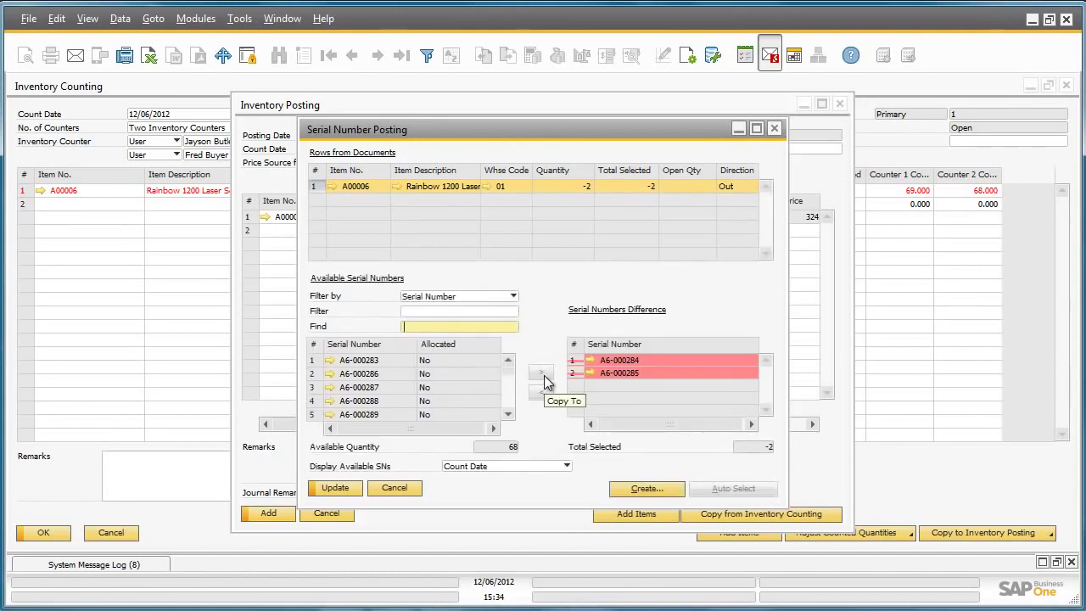
left_click(335, 488)
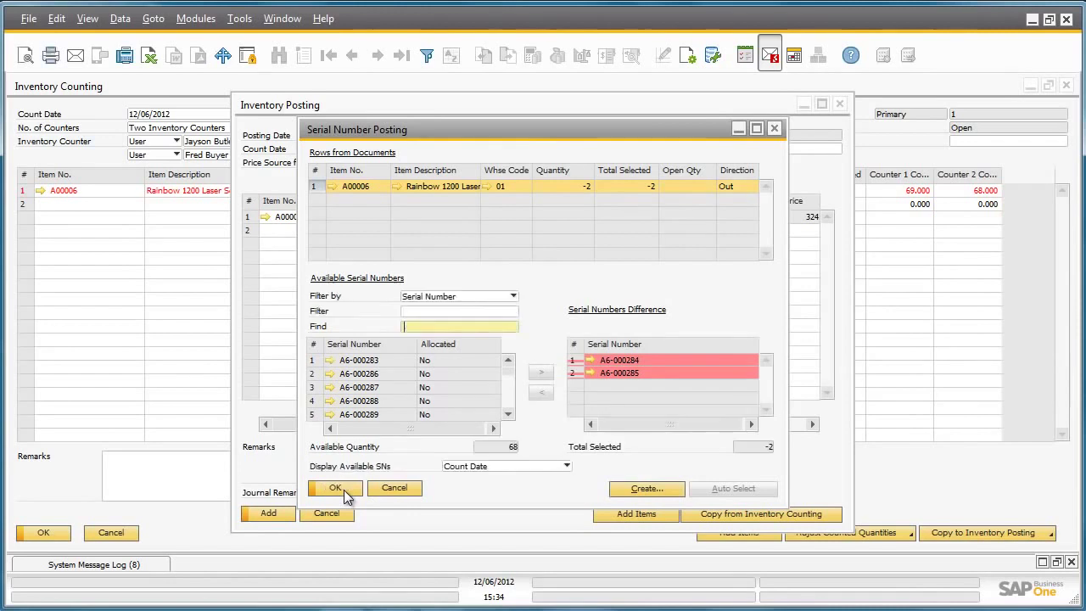
left_click(347, 487)
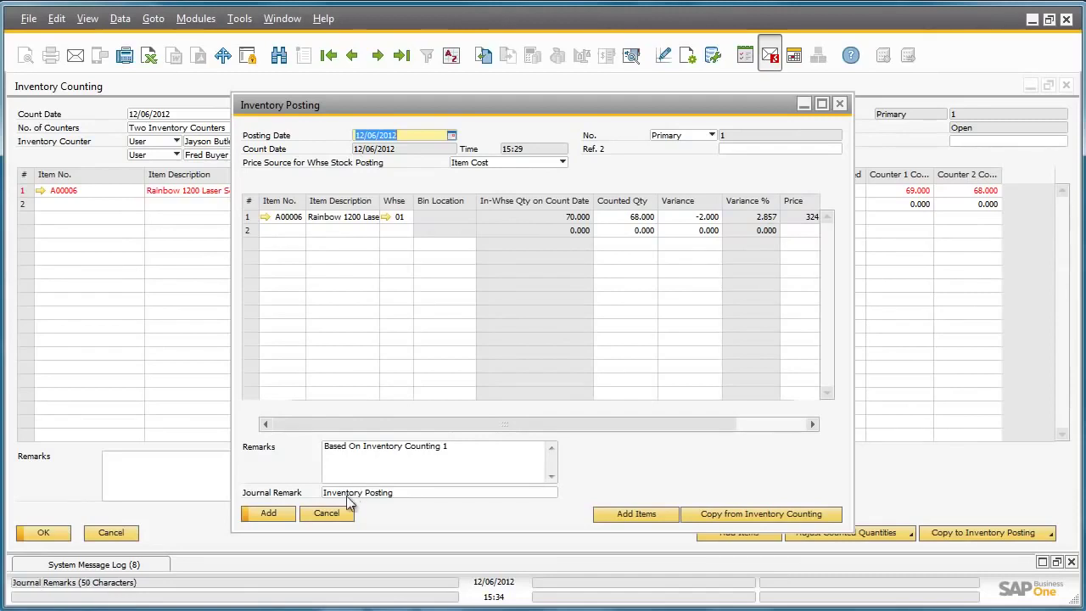
Add the inventory posting permanently, closing the posting and counting documents.
left_click(277, 514)
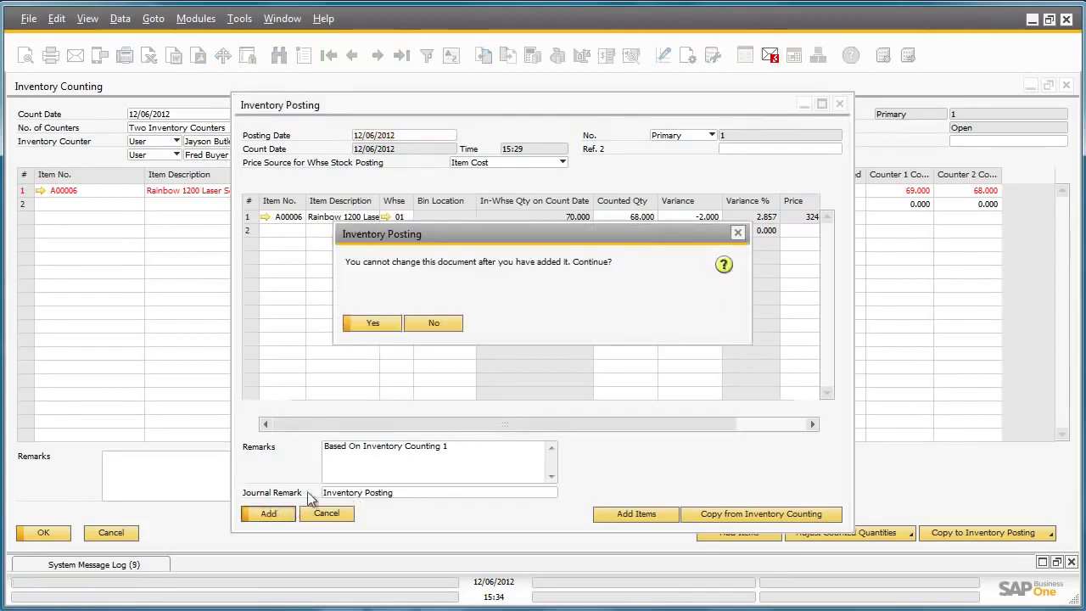
left_click(387, 325)
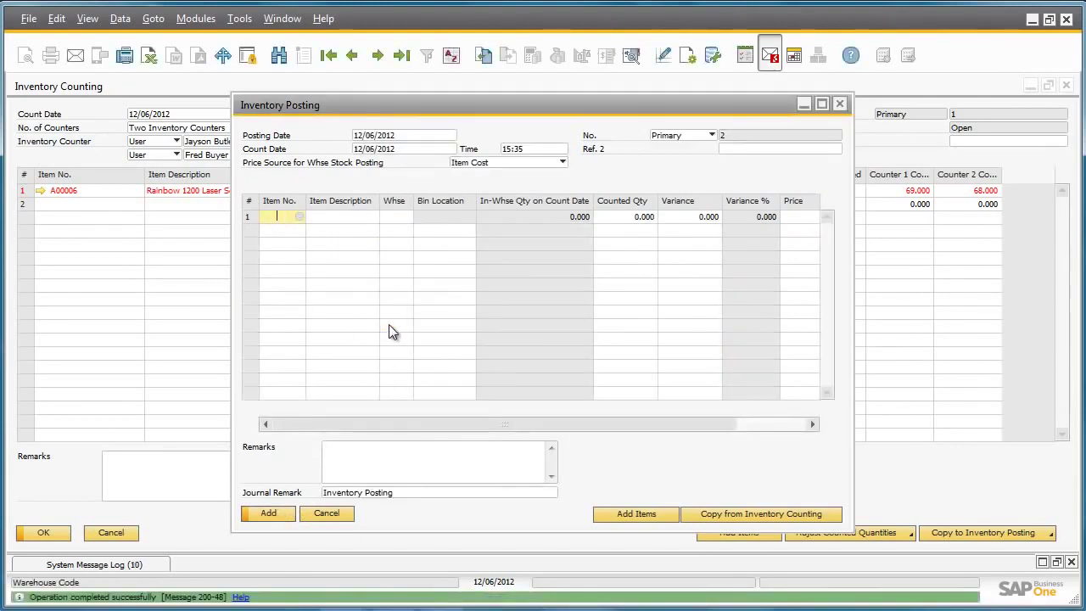
left_click(839, 103)
left_click(1066, 86)
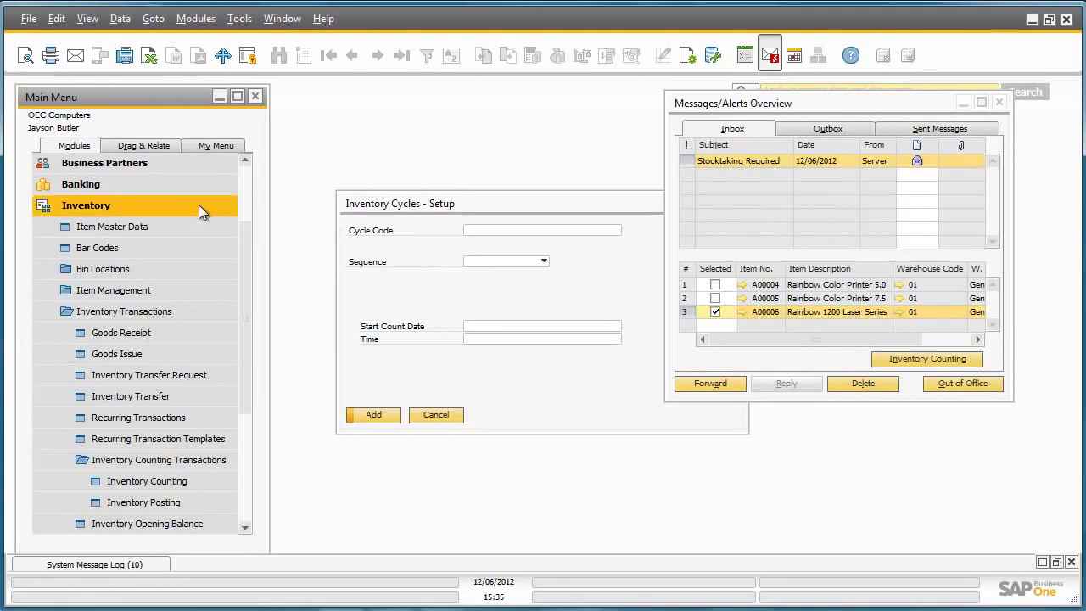
Run the Inventory Counting Transactions Report from the inventory reports with its default selection criteria and view it maximized.
left_click(206, 309)
left_click(184, 416)
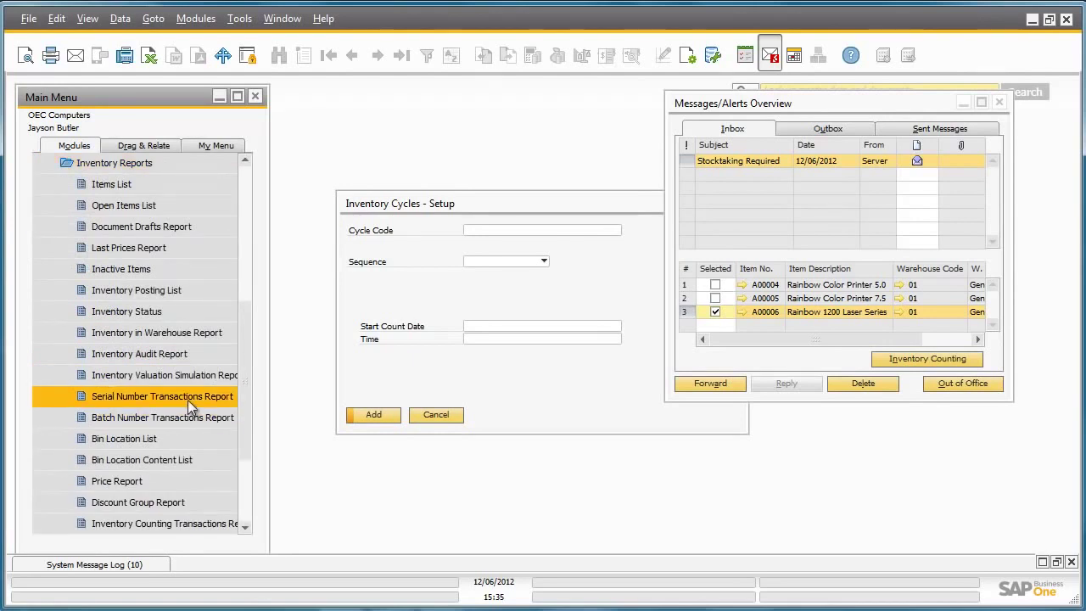
scroll(204, 415, "down", 1)
scroll(211, 432, "down", 1)
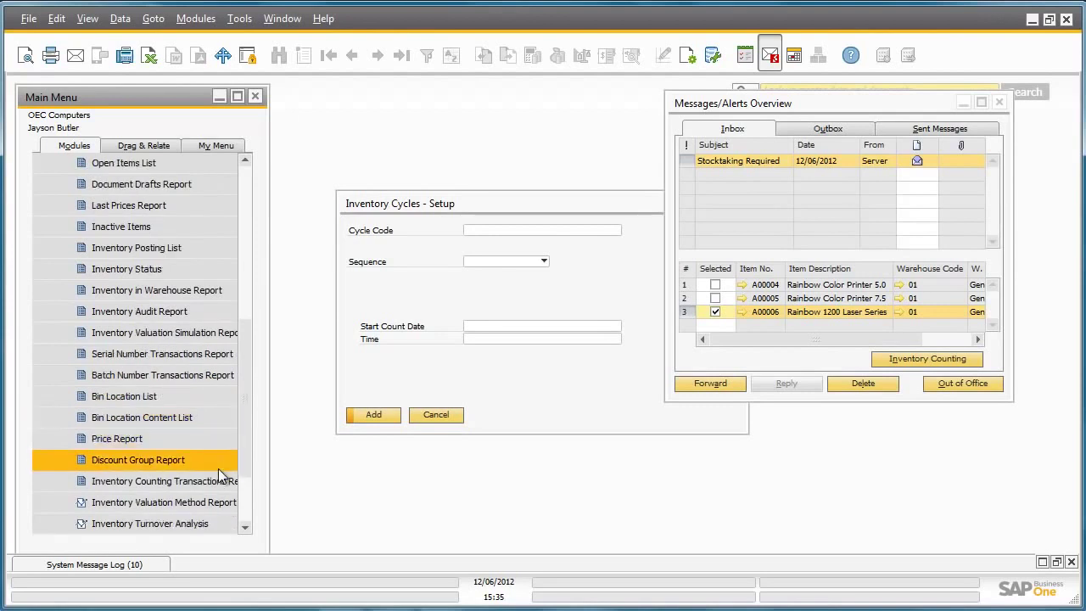
left_click(218, 478)
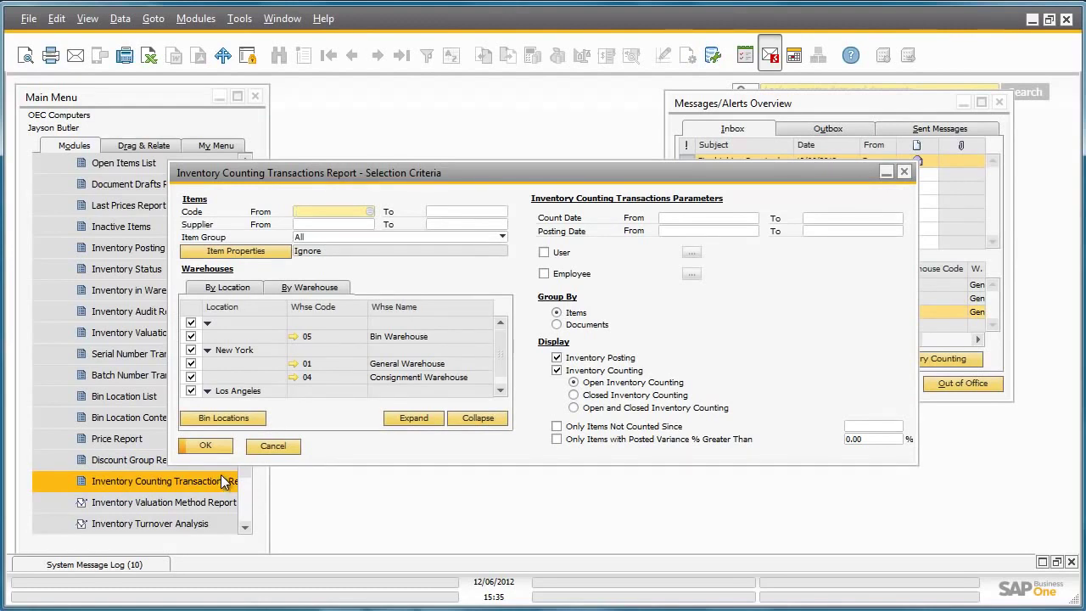
left_click(223, 447)
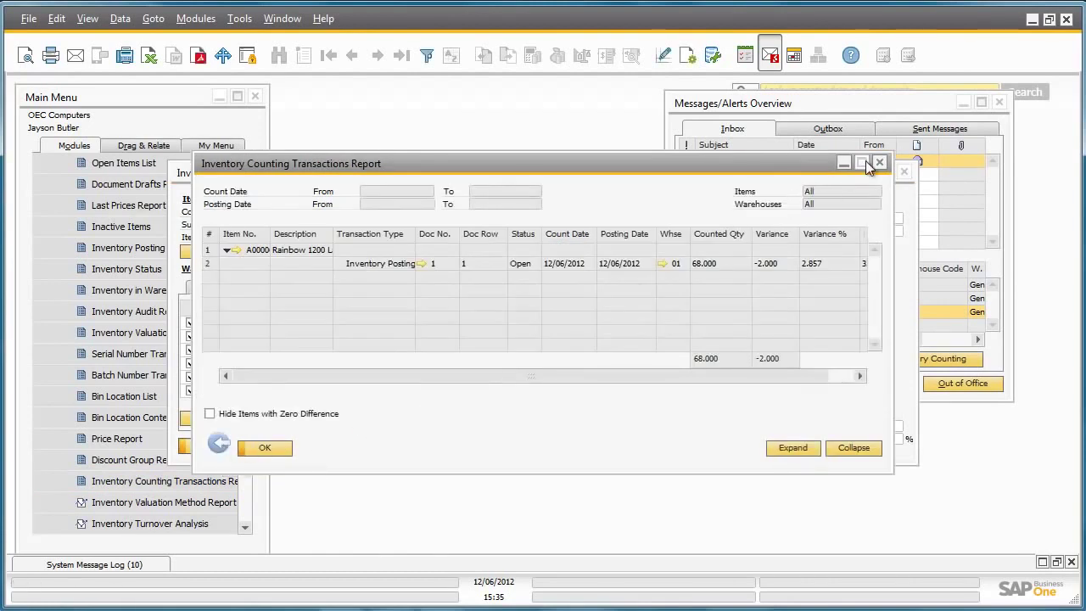
left_click(861, 162)
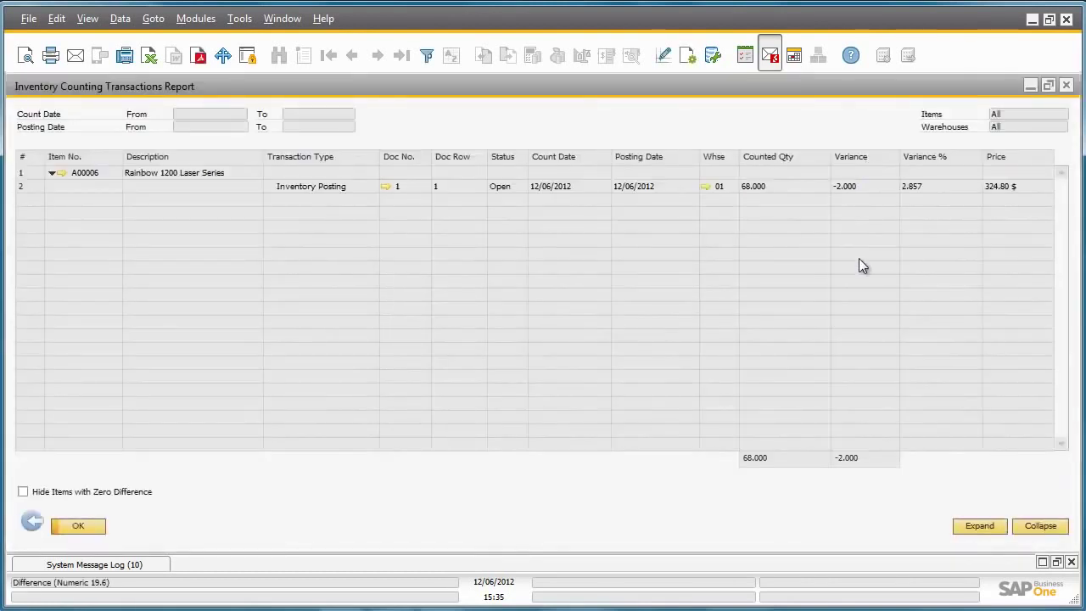